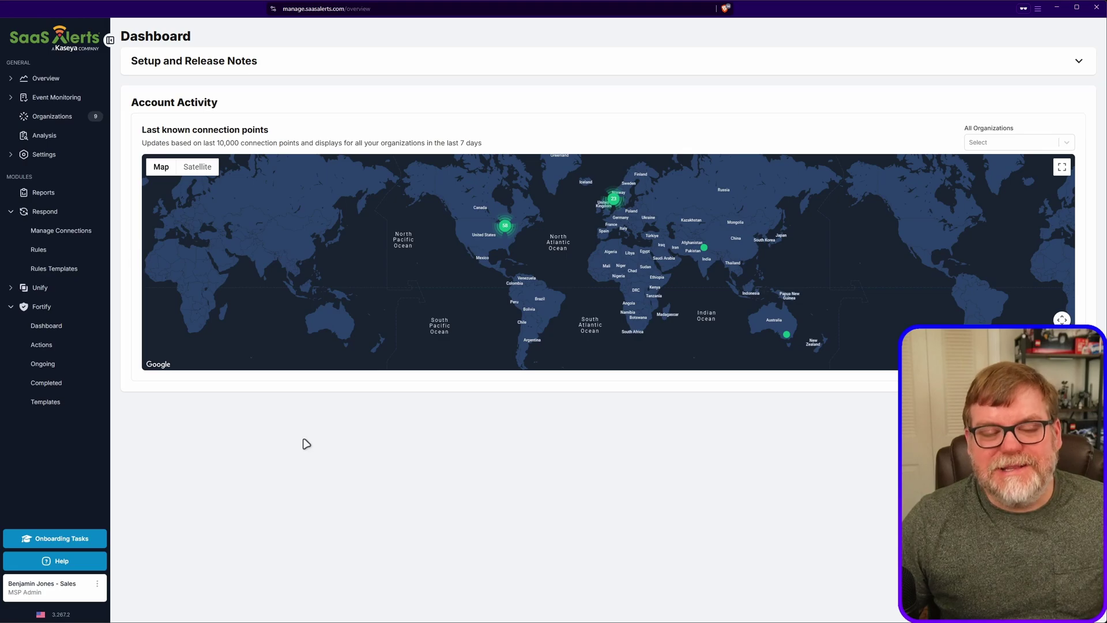
Open the conditions of the "Token Use from Non RMM / Non Entra Device" respond rule and examine its events and filters
click(46, 249)
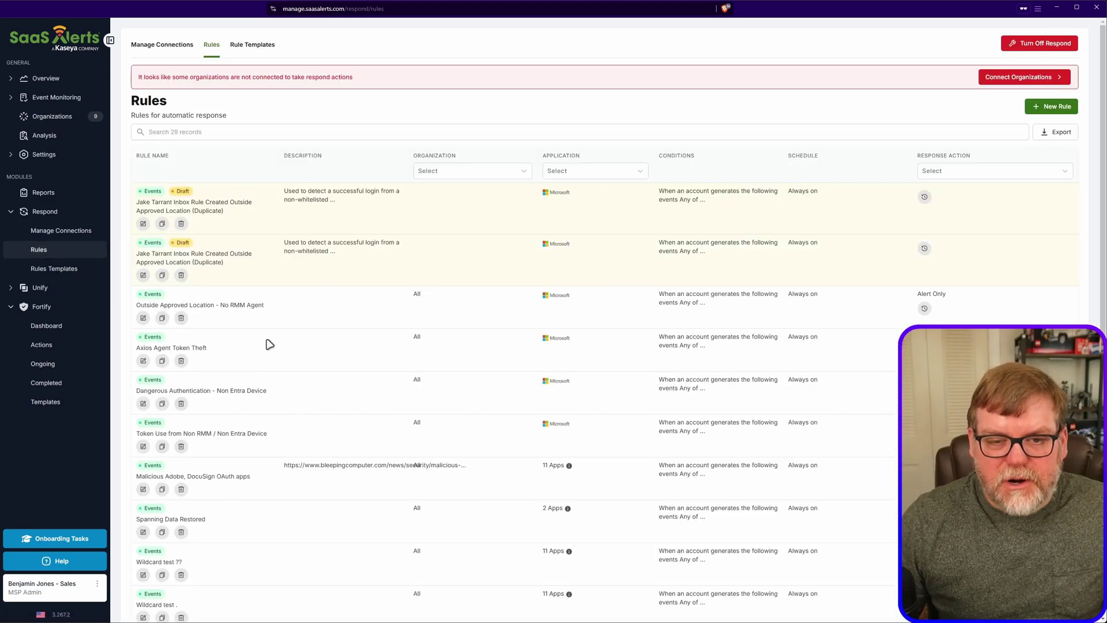
scroll(287, 357, down, 1)
scroll(286, 357, down, 1)
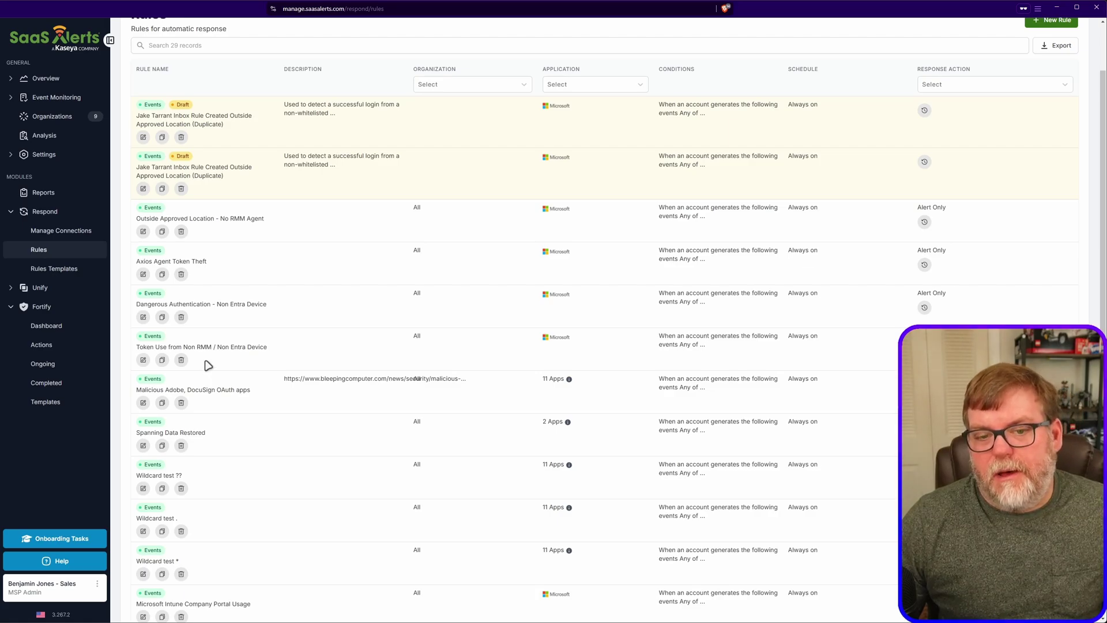
click(143, 362)
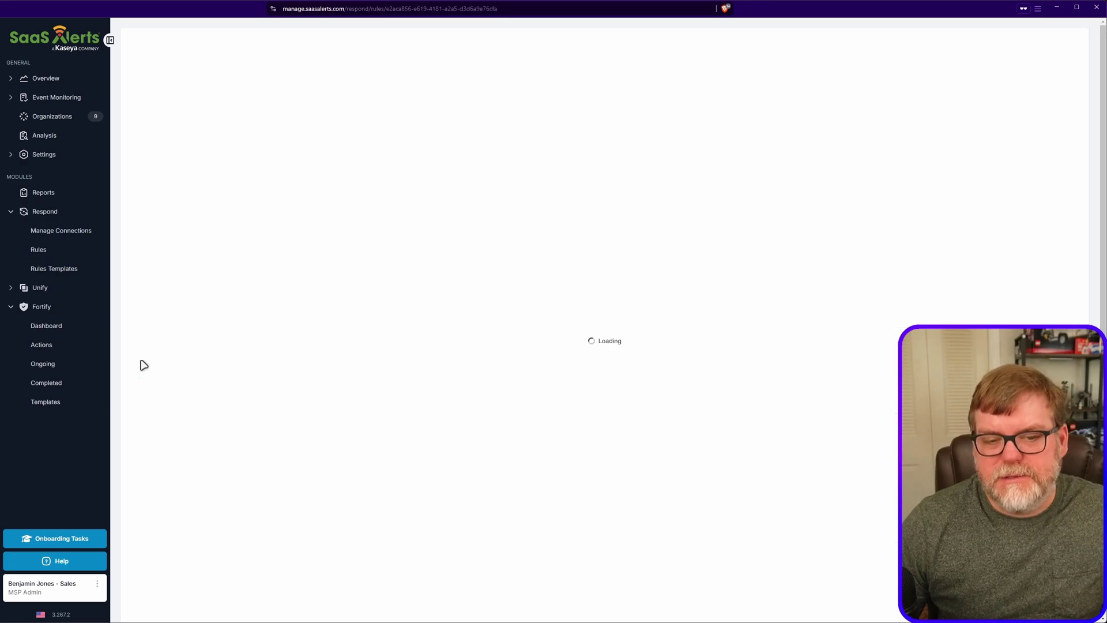
click(644, 247)
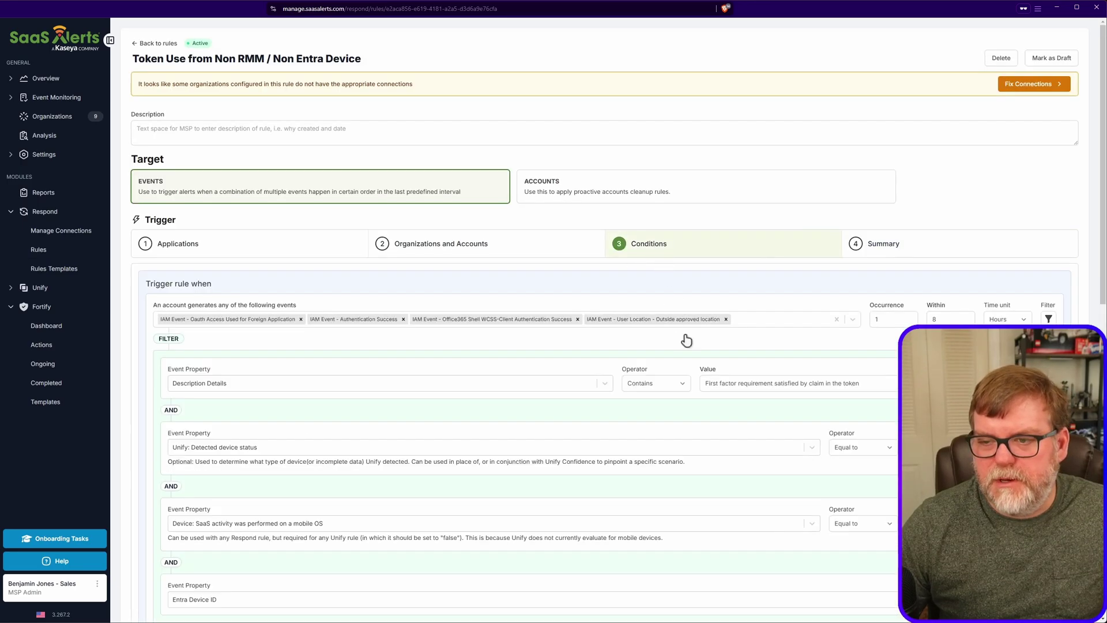
scroll(694, 370, down, 2)
scroll(693, 370, down, 1)
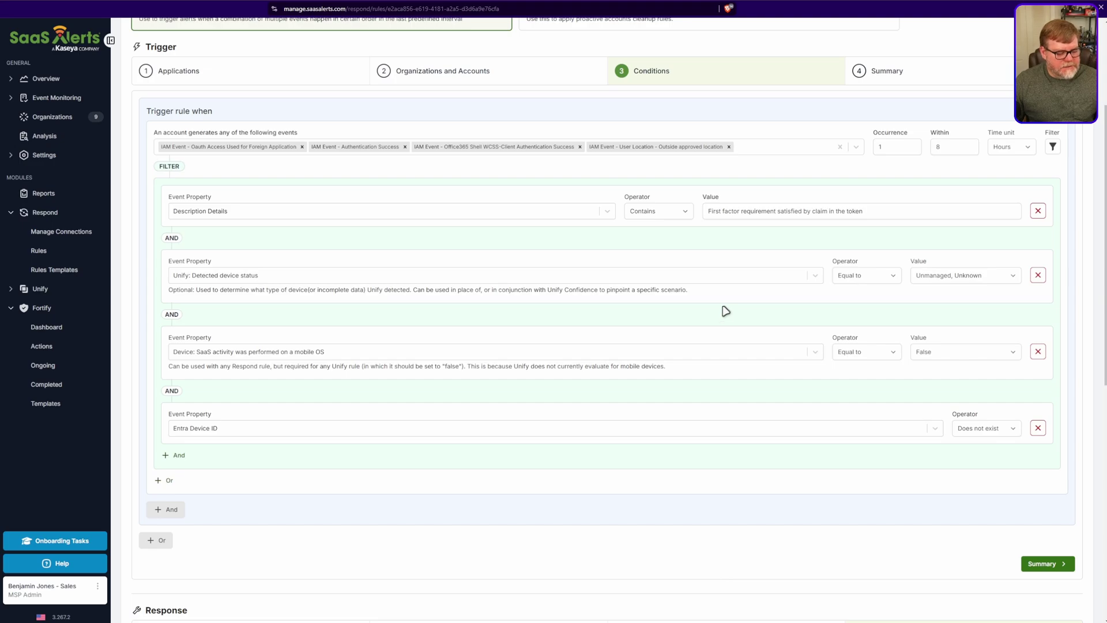
scroll(490, 248, up, 1)
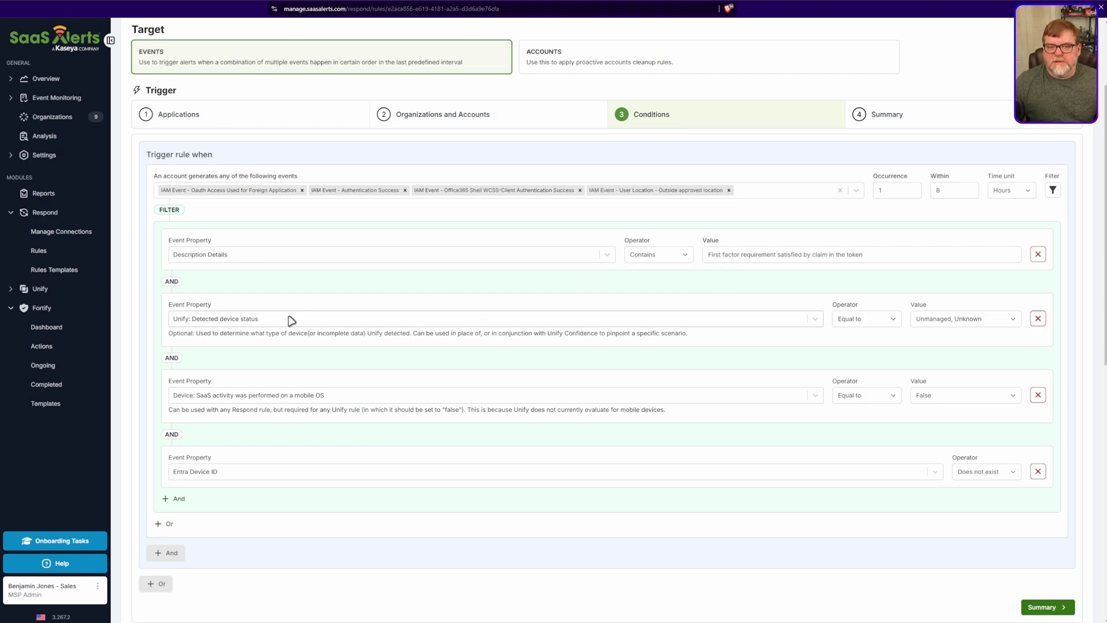
scroll(350, 325, down, 1)
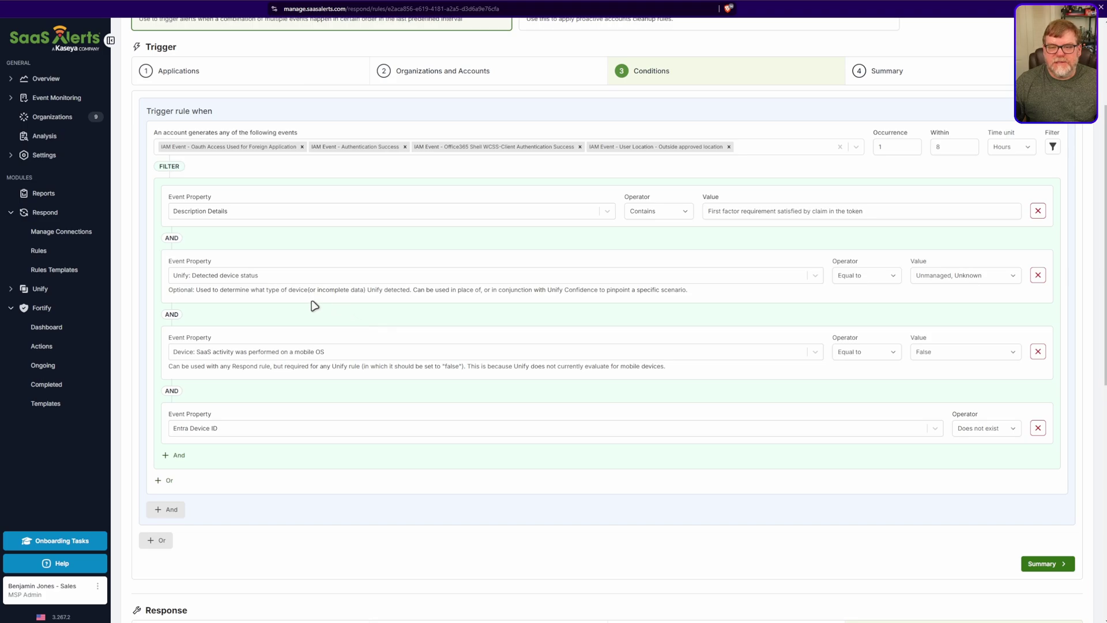
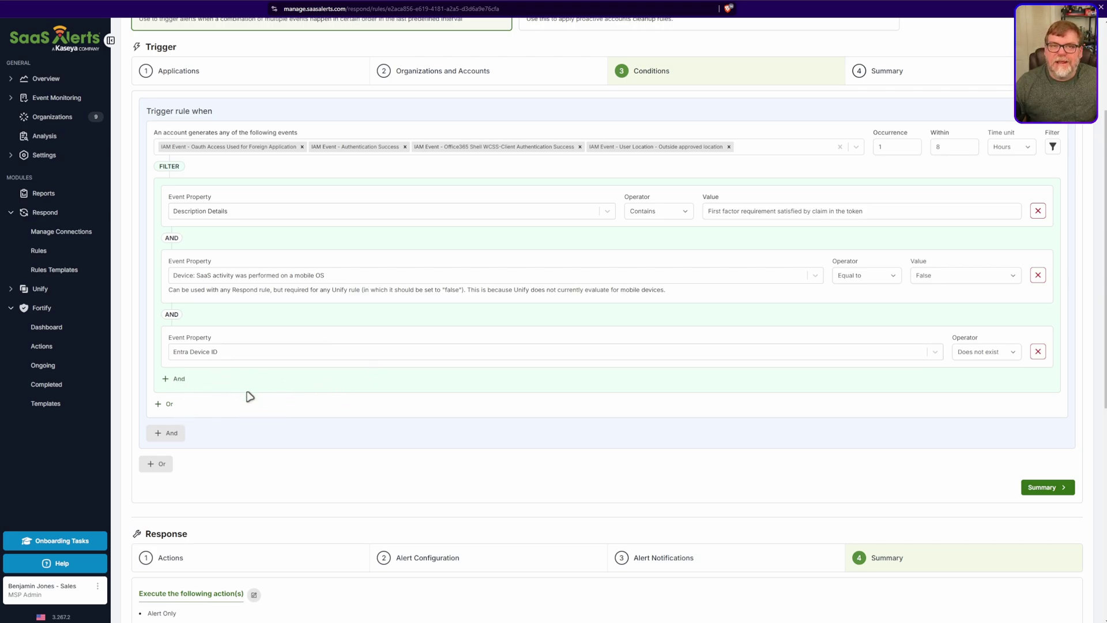
Add a blank AND condition to the rule's filter and browse the available event properties, including the IP address threat options
click(174, 385)
click(247, 420)
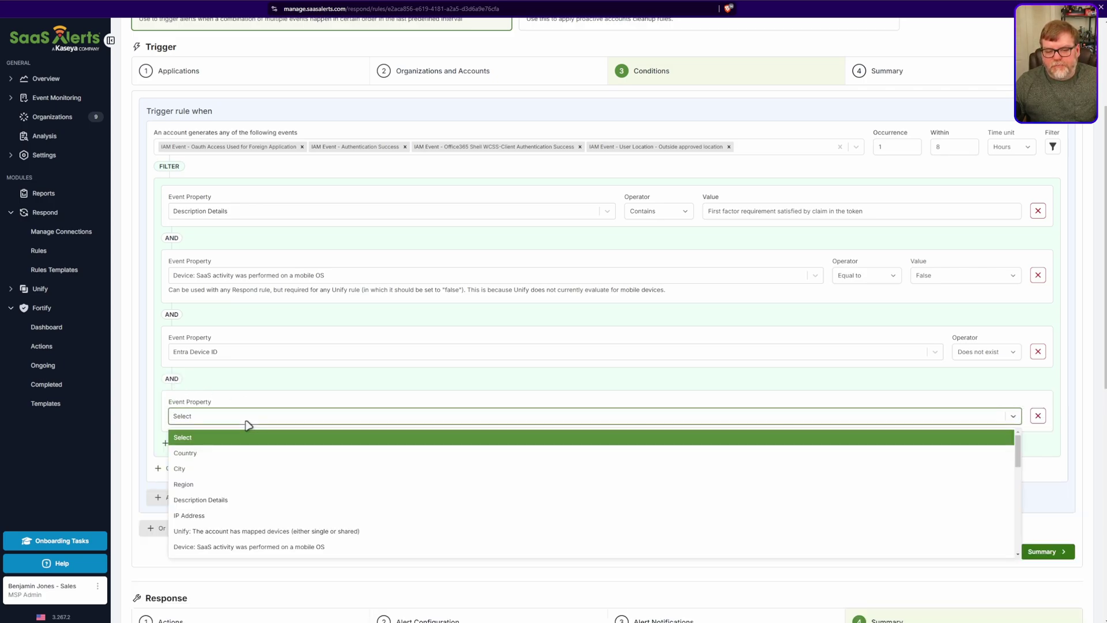
scroll(272, 536, down, 10)
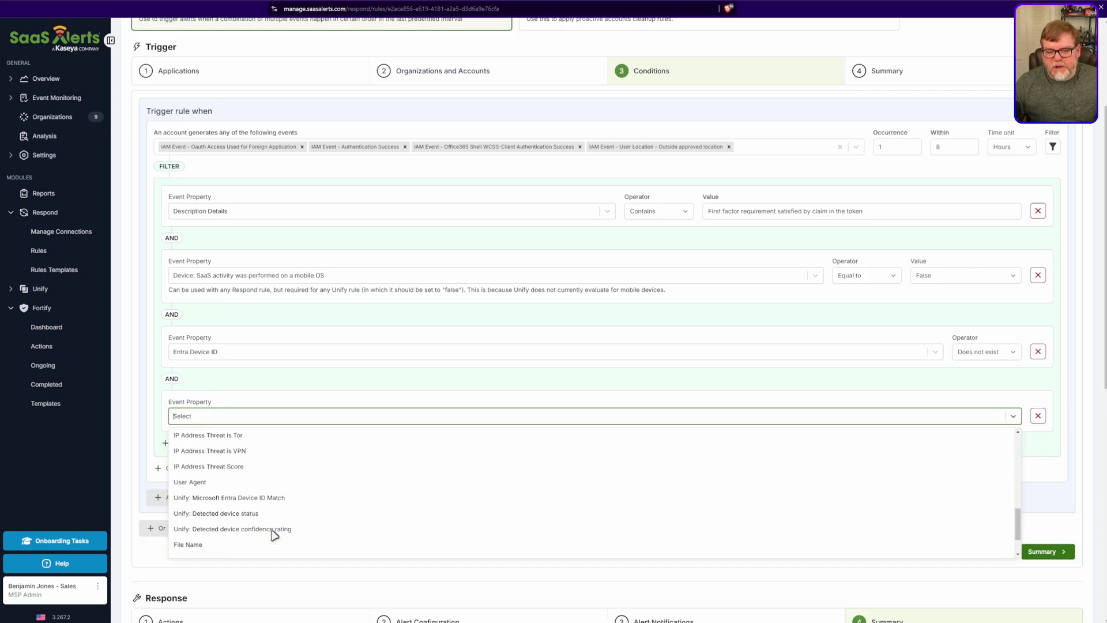
scroll(274, 534, up, 3)
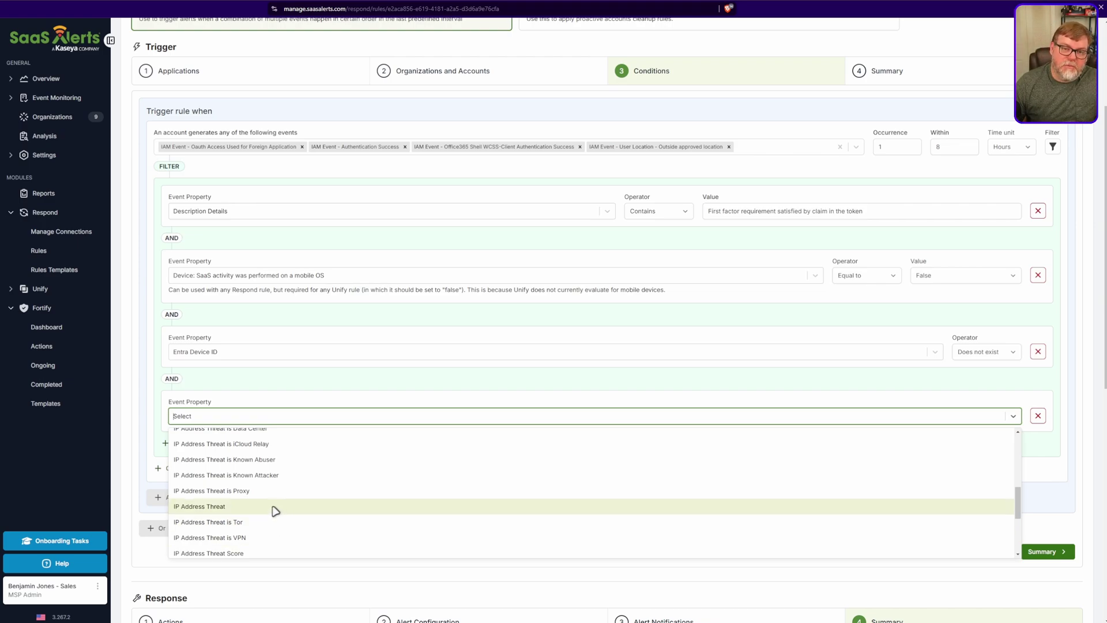
click(384, 380)
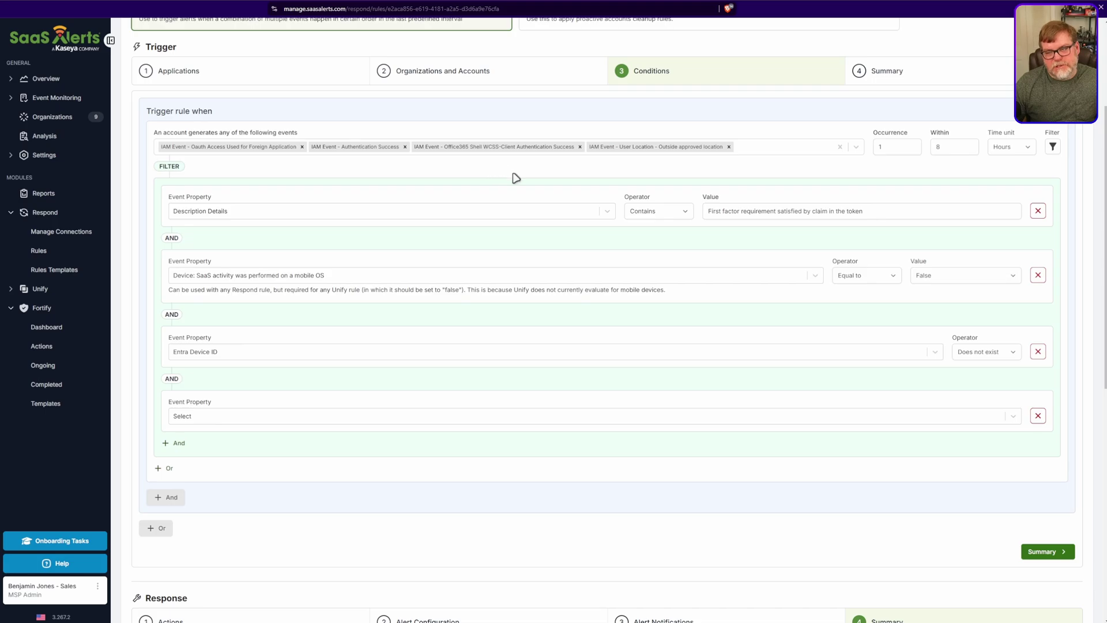
Open the conditions of the "Dangerous Authentication - Non Entra Device" rule and examine both of its OR filter groups in an enlarged view
click(37, 251)
click(587, 345)
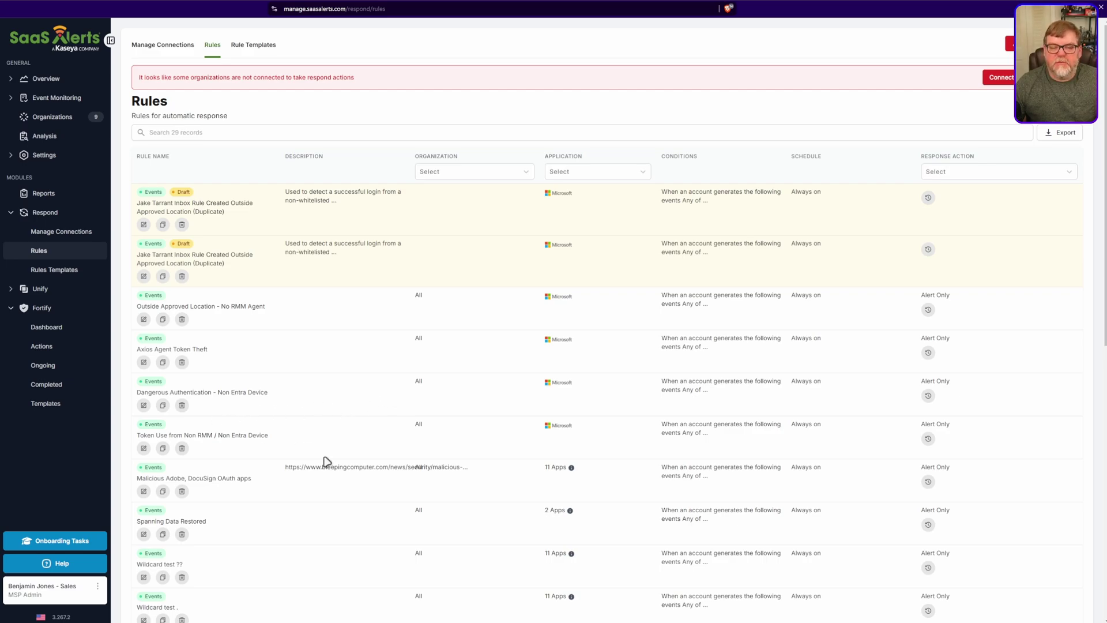
click(144, 406)
click(668, 246)
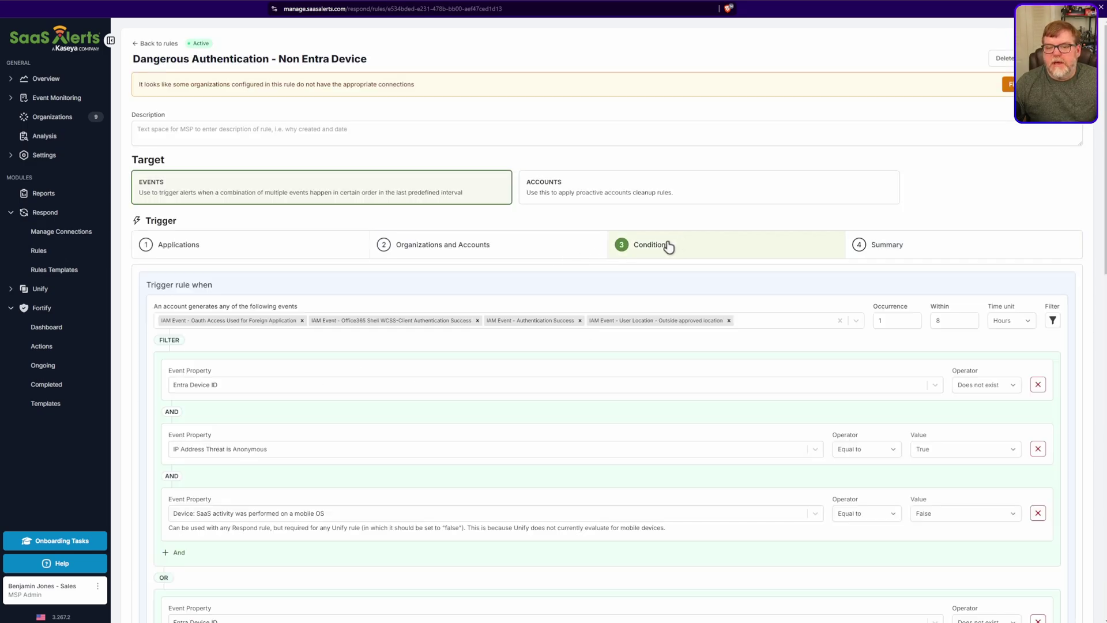
scroll(467, 360, down, 2)
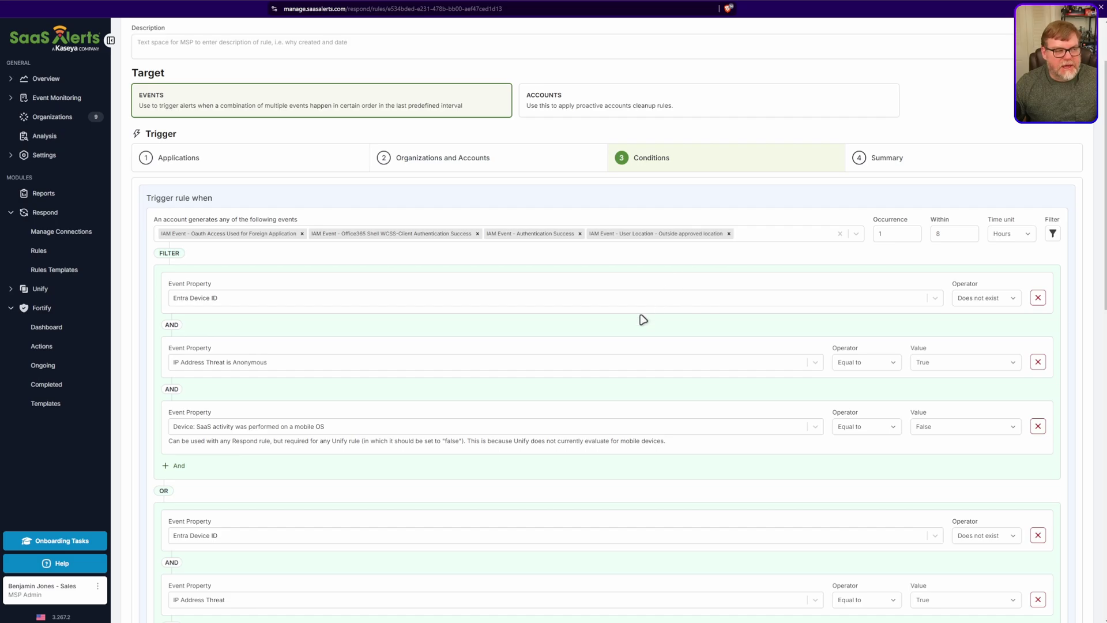
click(110, 41)
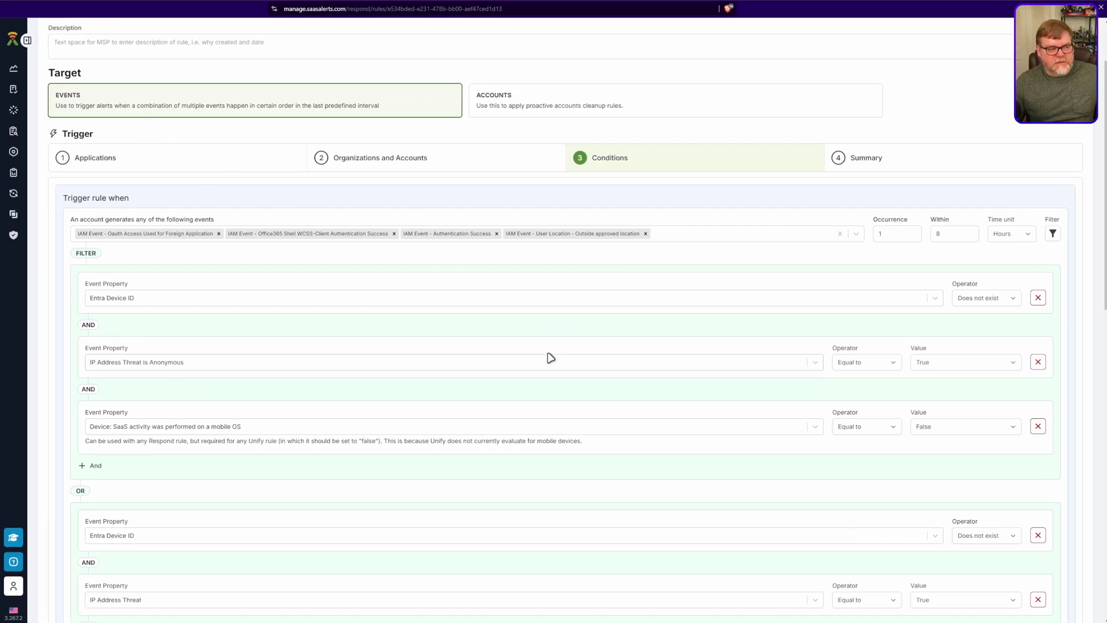
key(ctrl+plus)
key(ctrl+plus)
scroll(549, 359, down, 3)
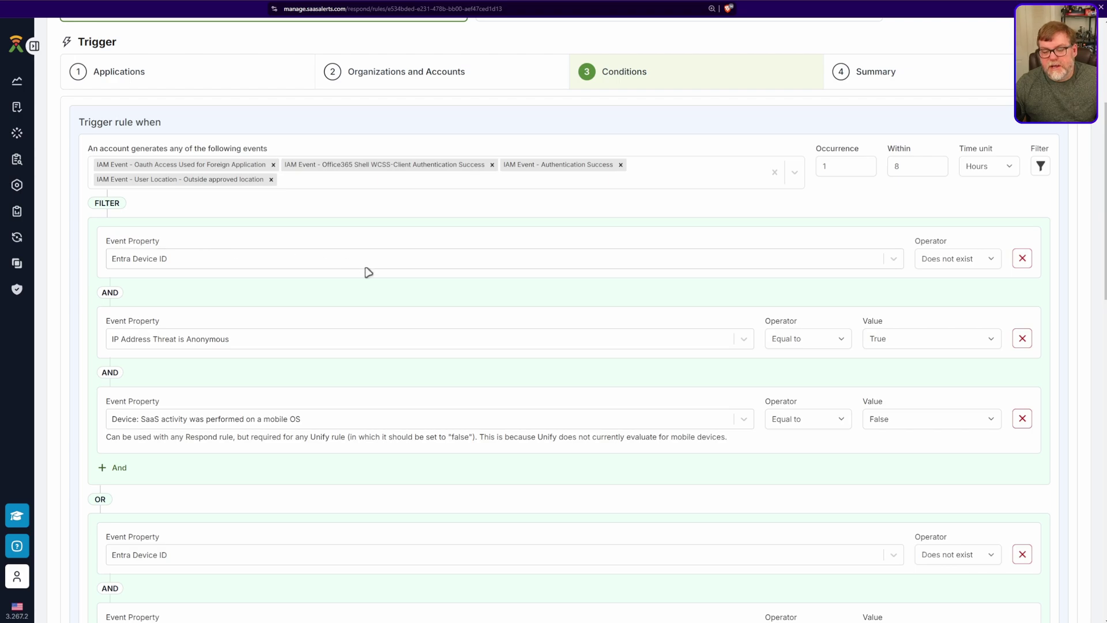
scroll(180, 350, down, 1)
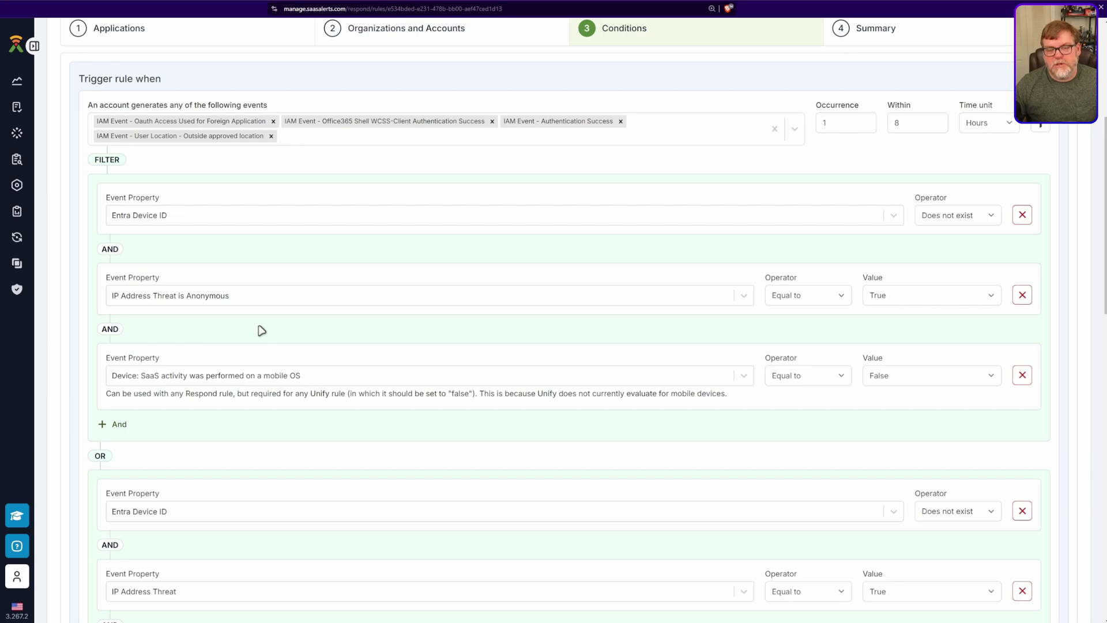
scroll(304, 356, down, 5)
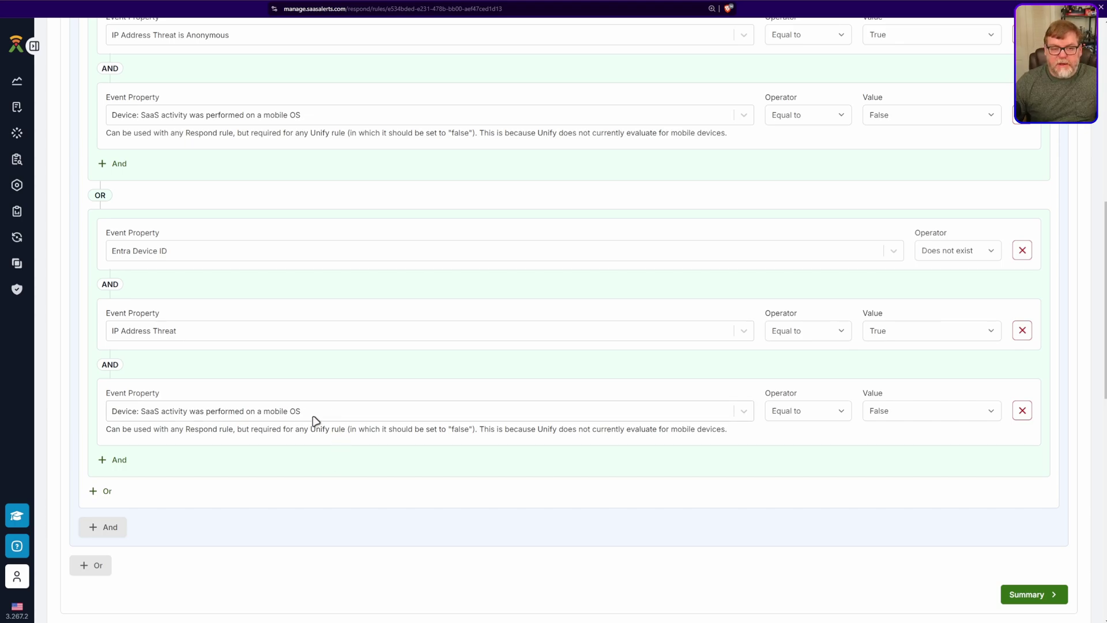
Add an AND condition to the second filter group with "Unify: Detected device status" equal to "Unmanaged, Unknown"
click(120, 462)
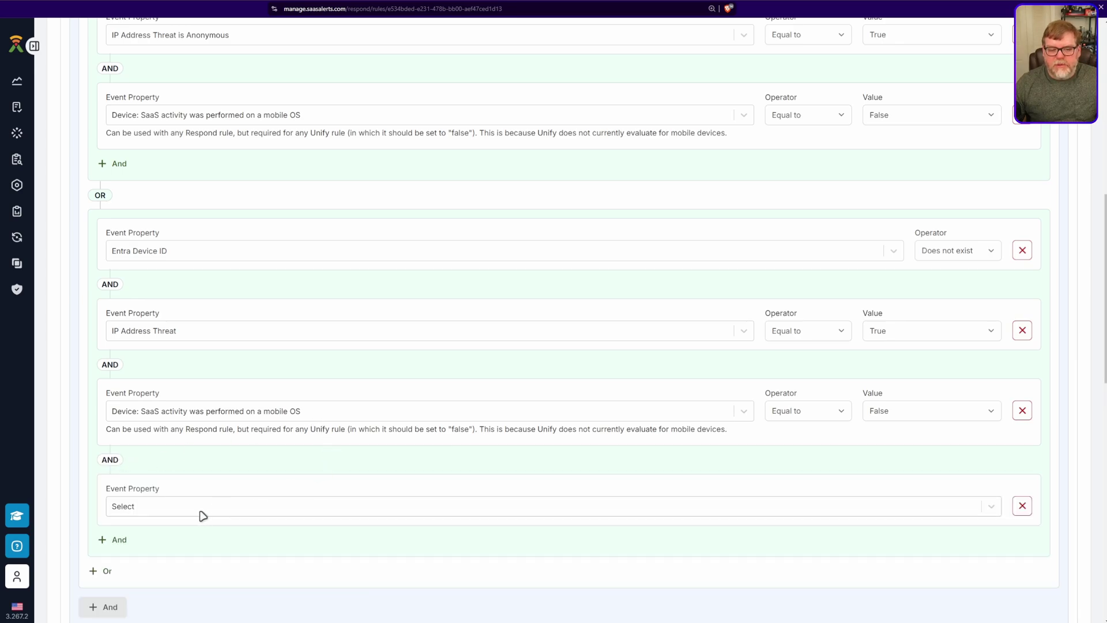
click(231, 512)
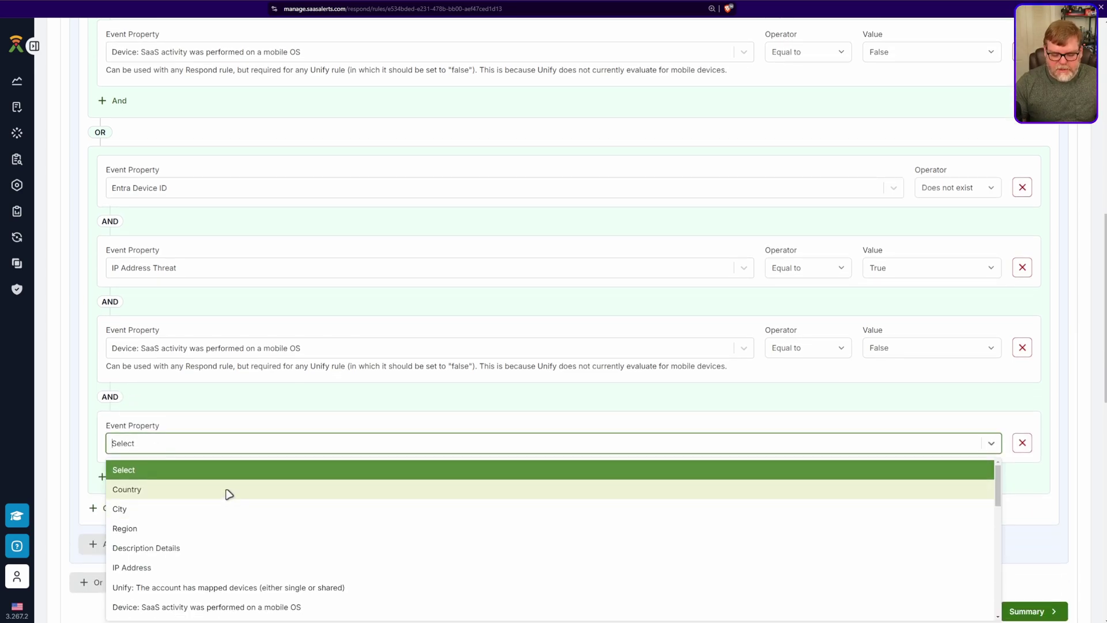
text(uni)
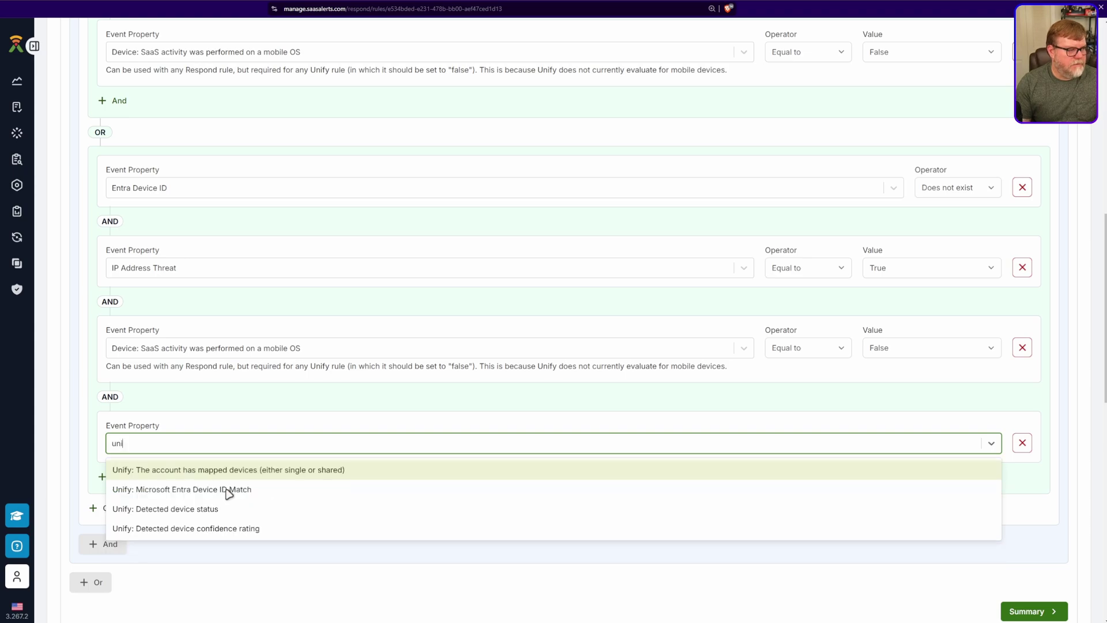
click(211, 510)
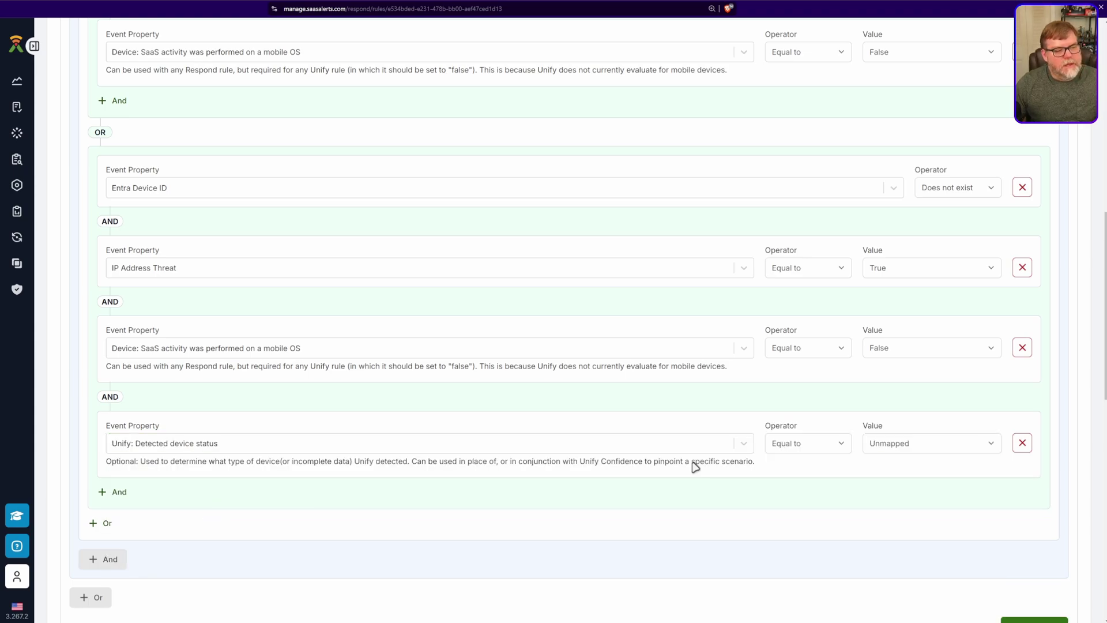
click(946, 450)
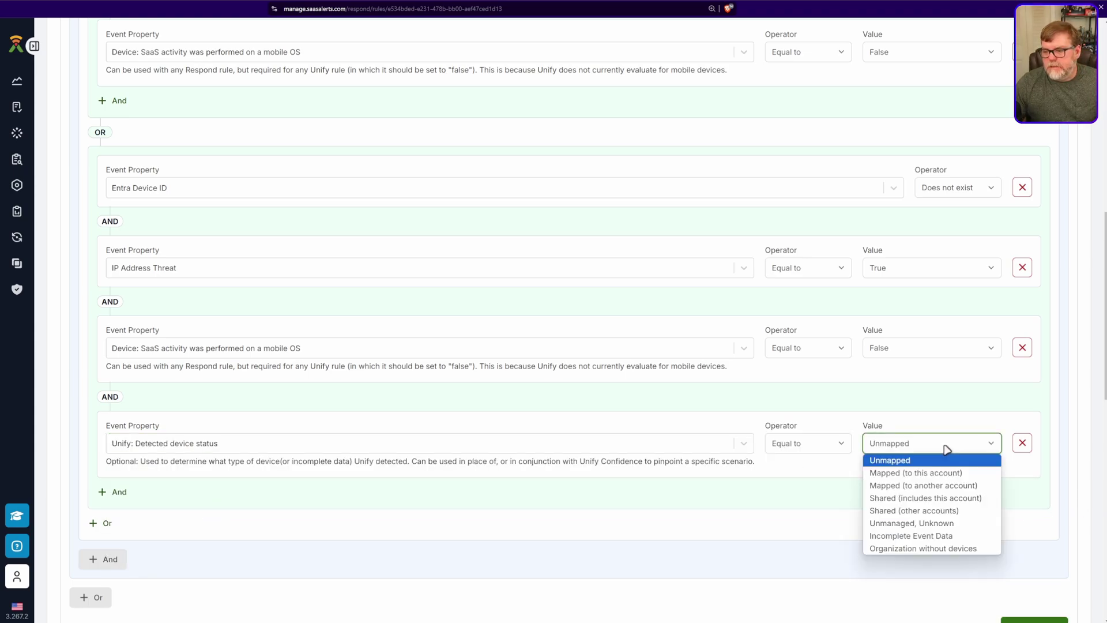
click(909, 524)
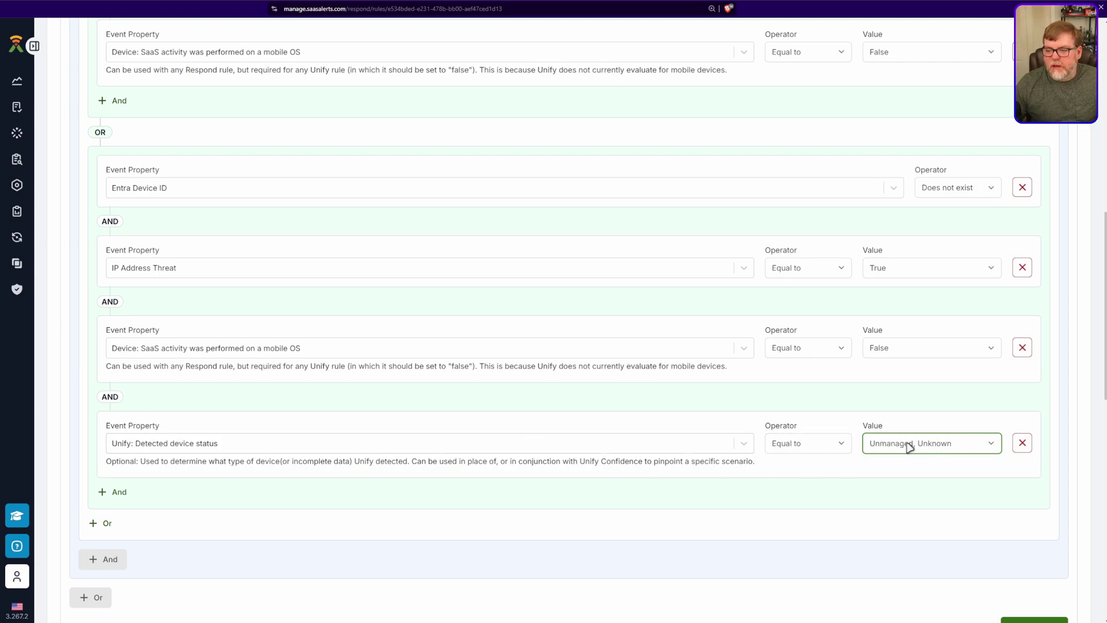
click(936, 445)
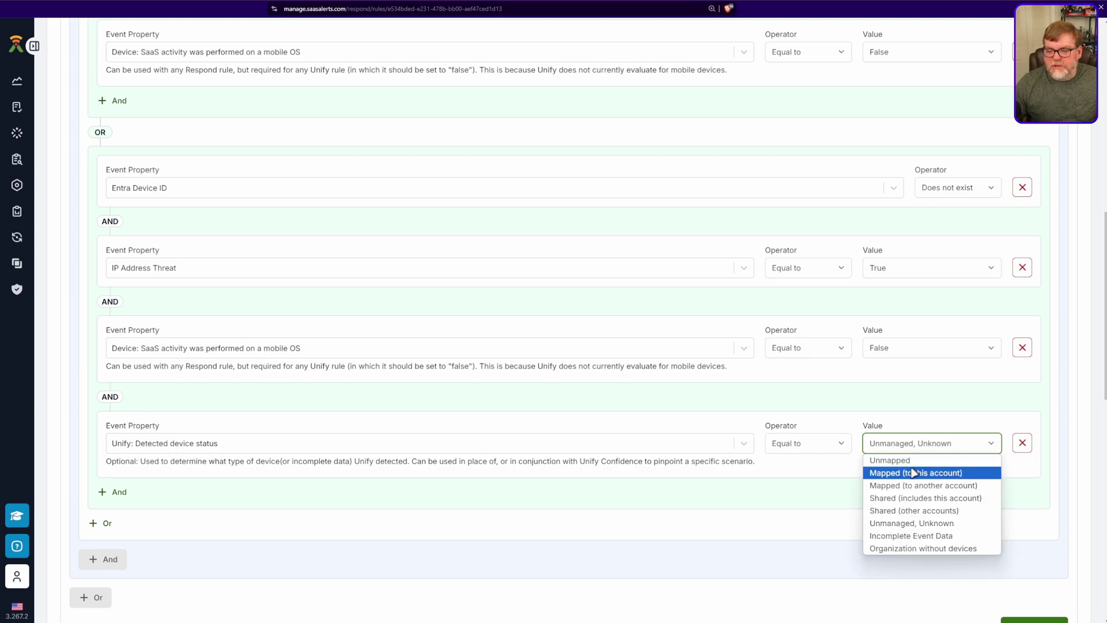
click(722, 496)
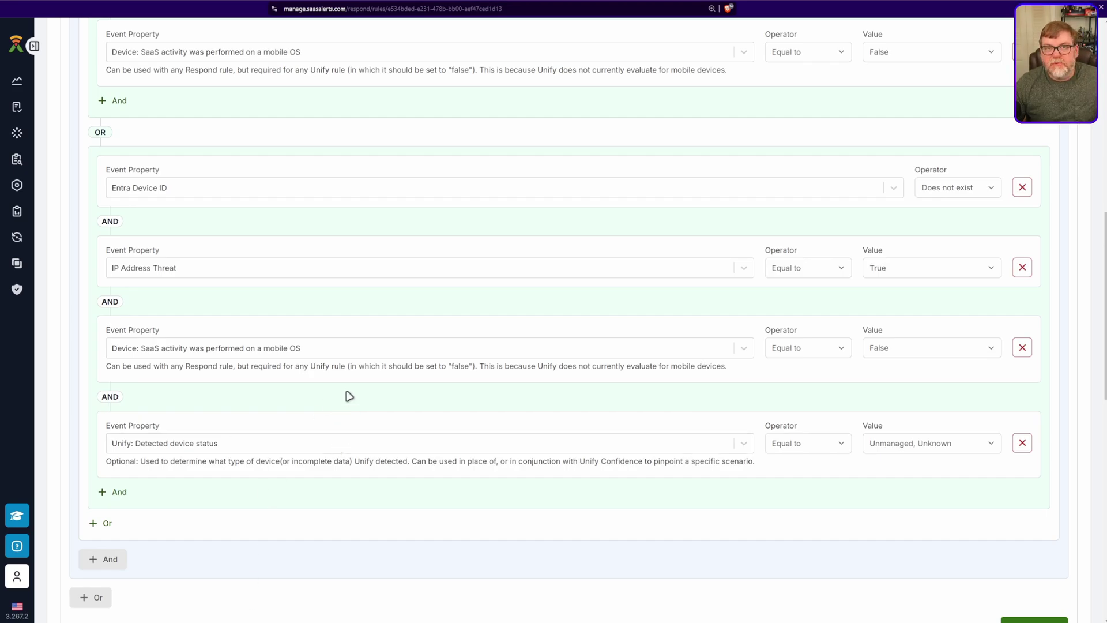
scroll(343, 381, up, 2)
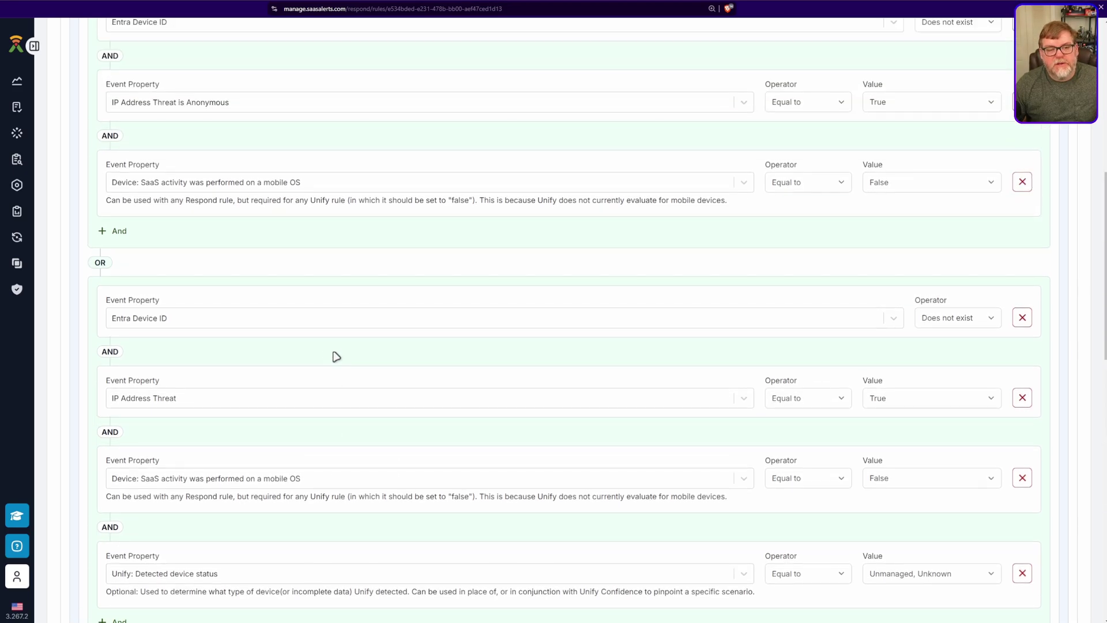
Open the conditions of the "Axios Agent Token Theft" rule and examine its trigger events and all of its OR filter groups
click(34, 47)
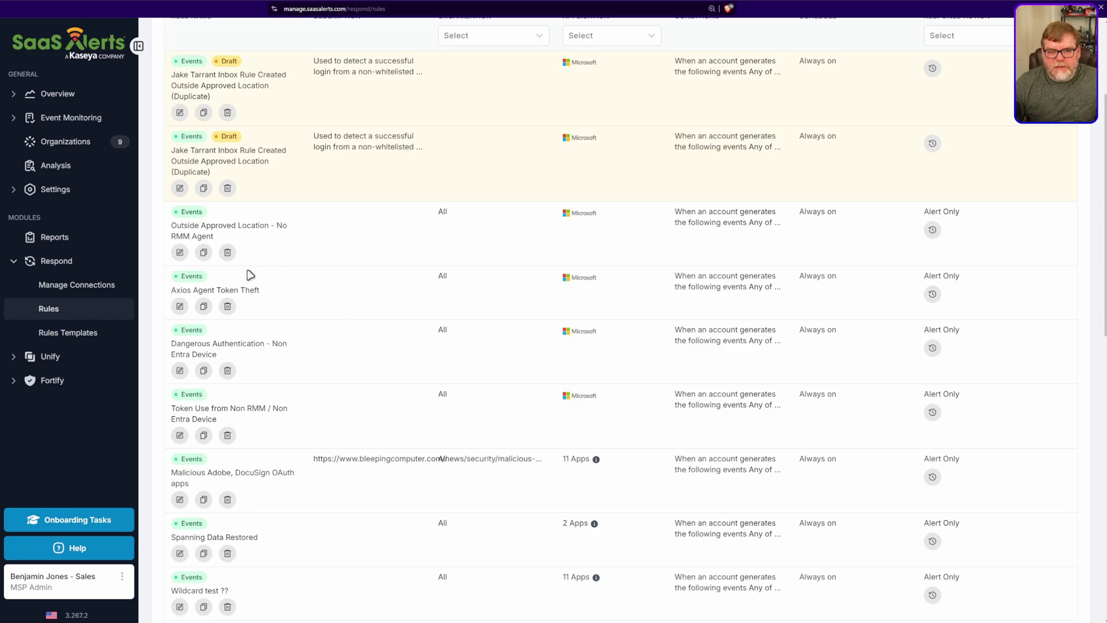
click(181, 310)
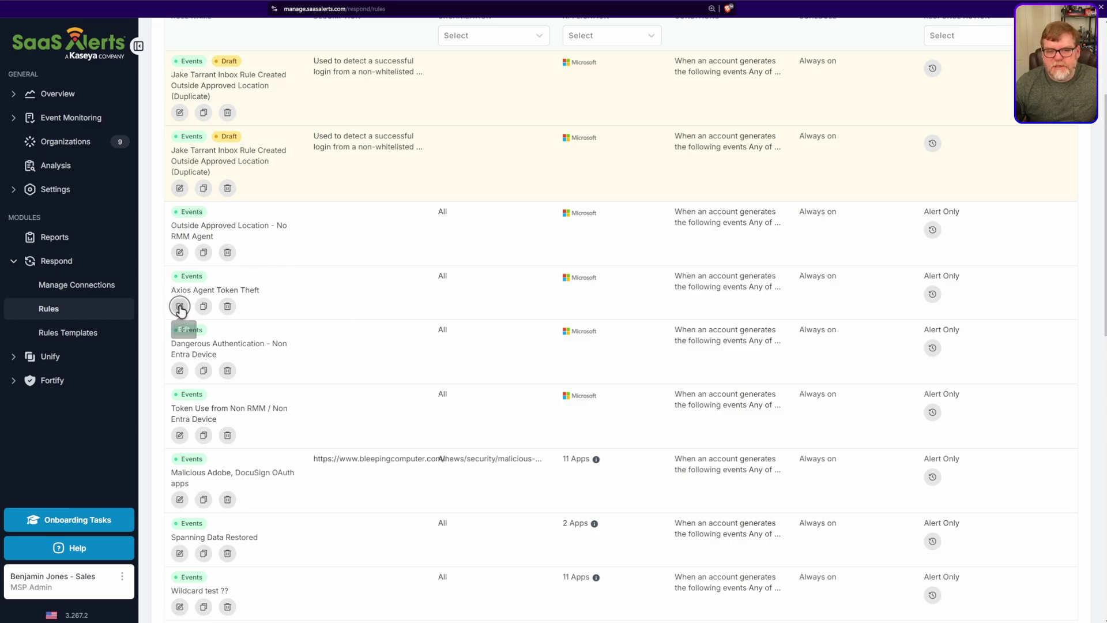
click(139, 46)
click(604, 311)
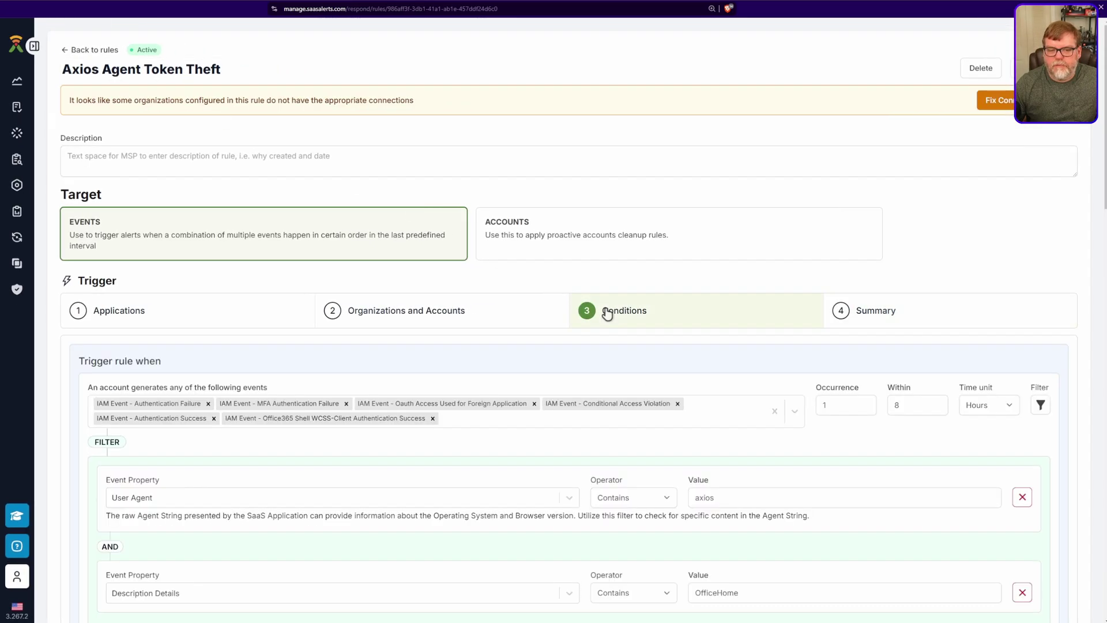
scroll(490, 485, down, 2)
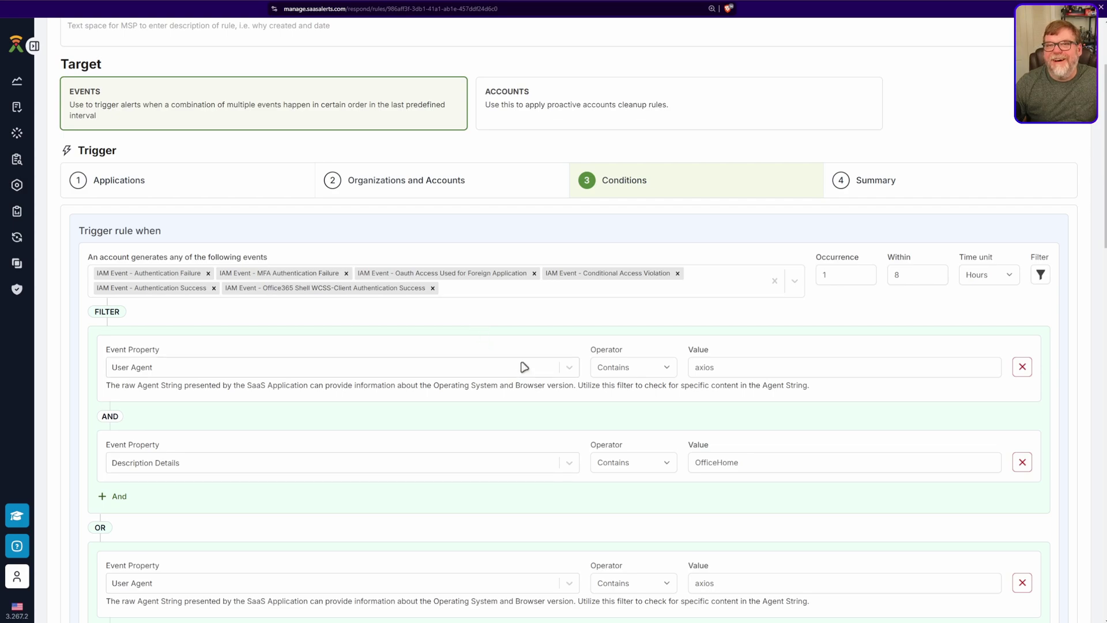
scroll(521, 364, down, 2)
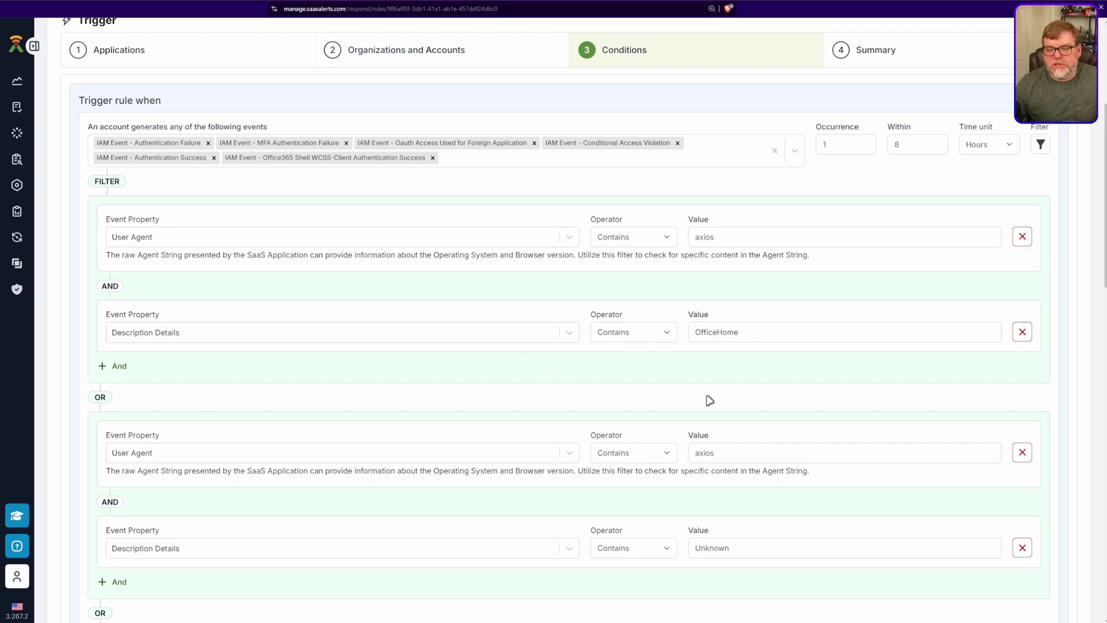
scroll(559, 375, down, 2)
scroll(559, 375, down, 2)
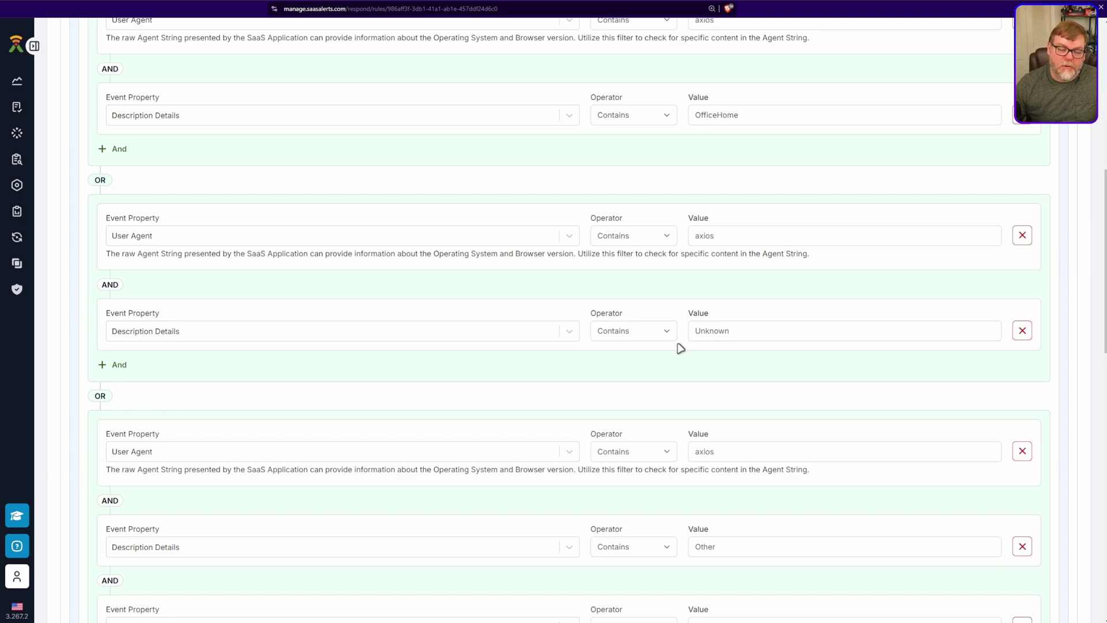
scroll(528, 378, down, 5)
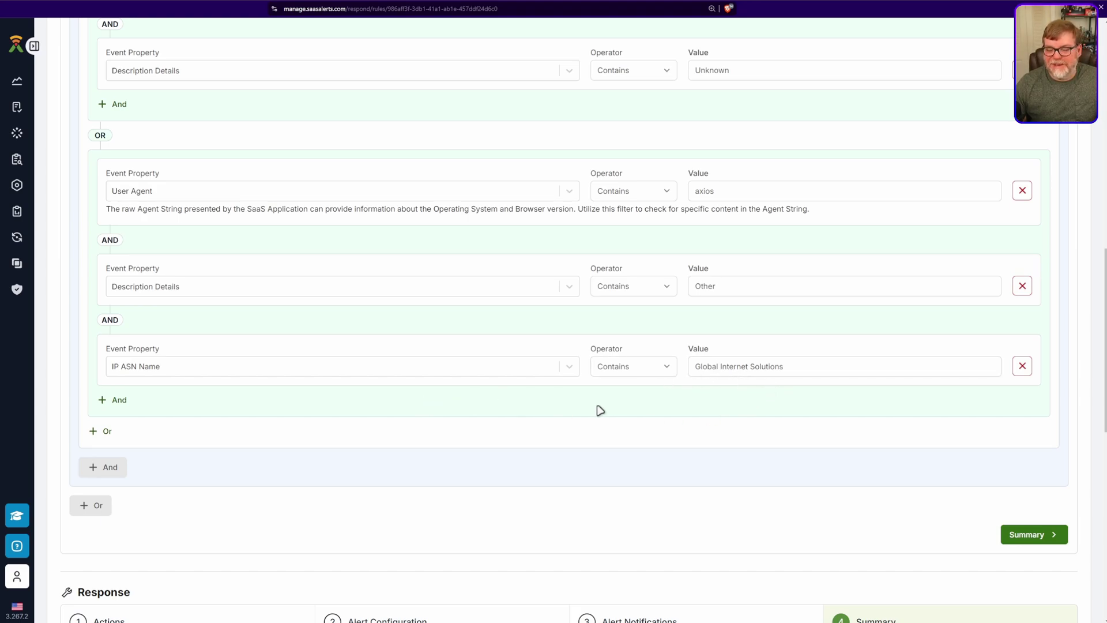
Return to the Respond rules list and open the conditions of the "Outside Approved Location - No RMM Agent" rule
scroll(487, 381, up, 2)
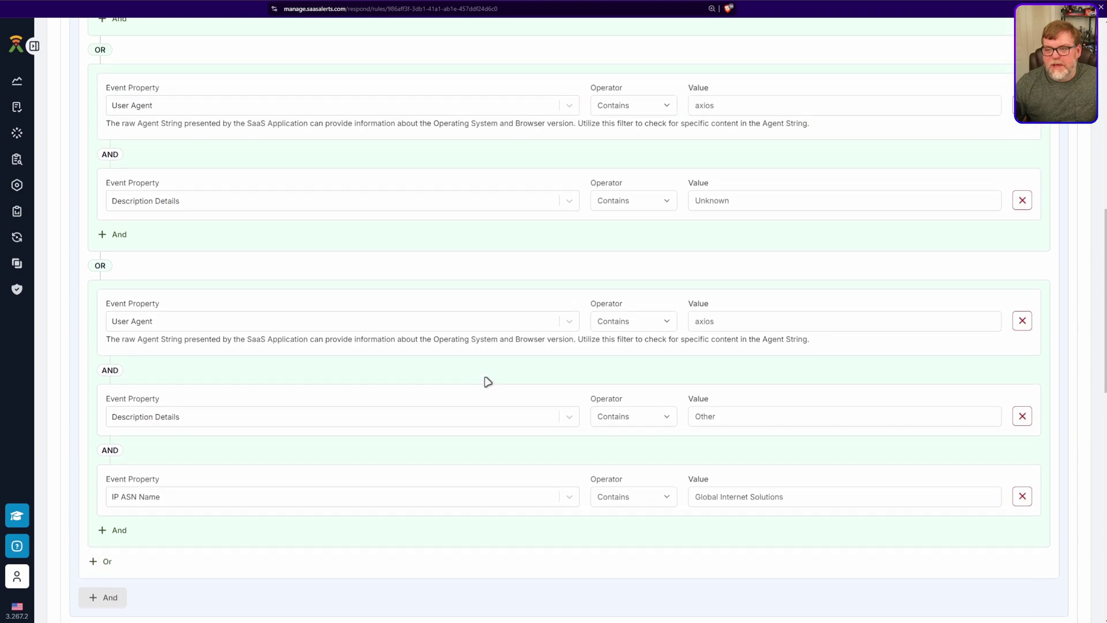
scroll(487, 382, up, 5)
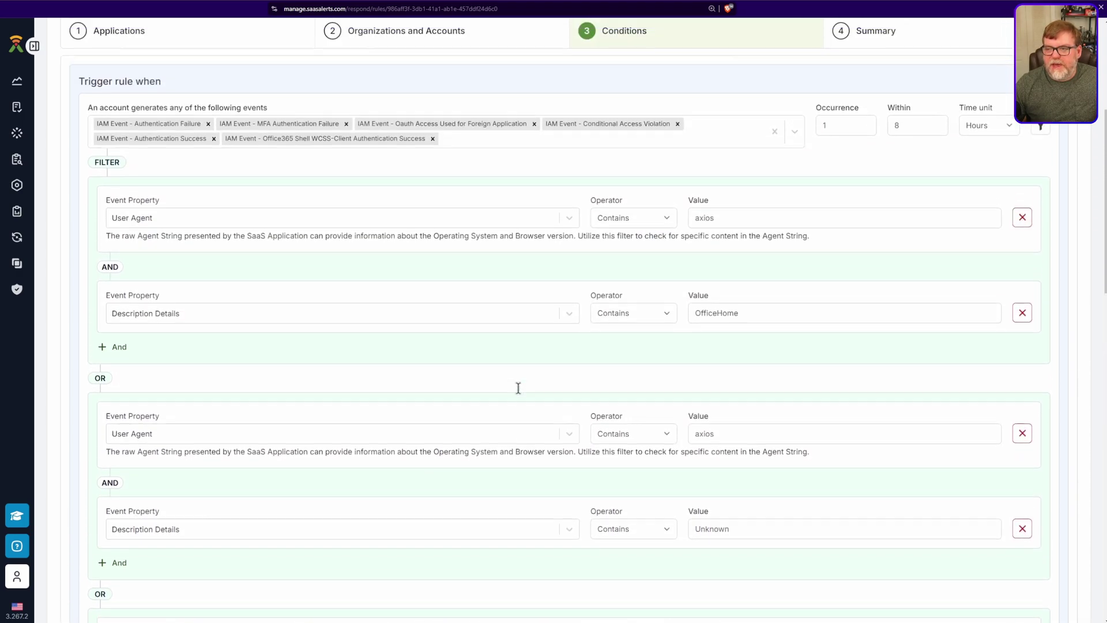
scroll(518, 388, up, 1)
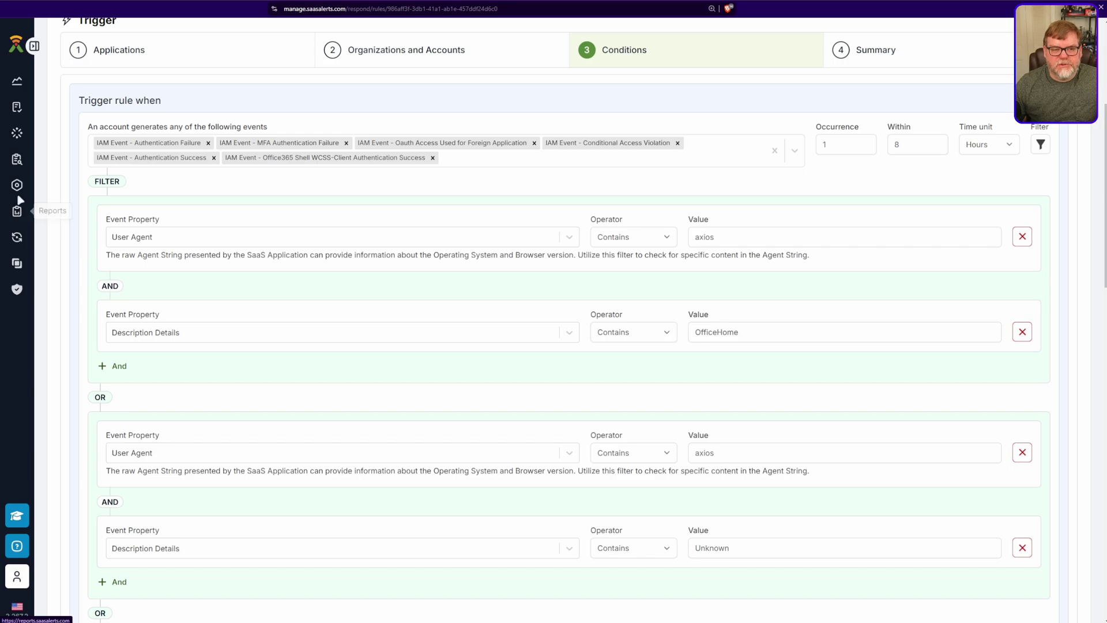
mouse_move(17, 237)
click(54, 280)
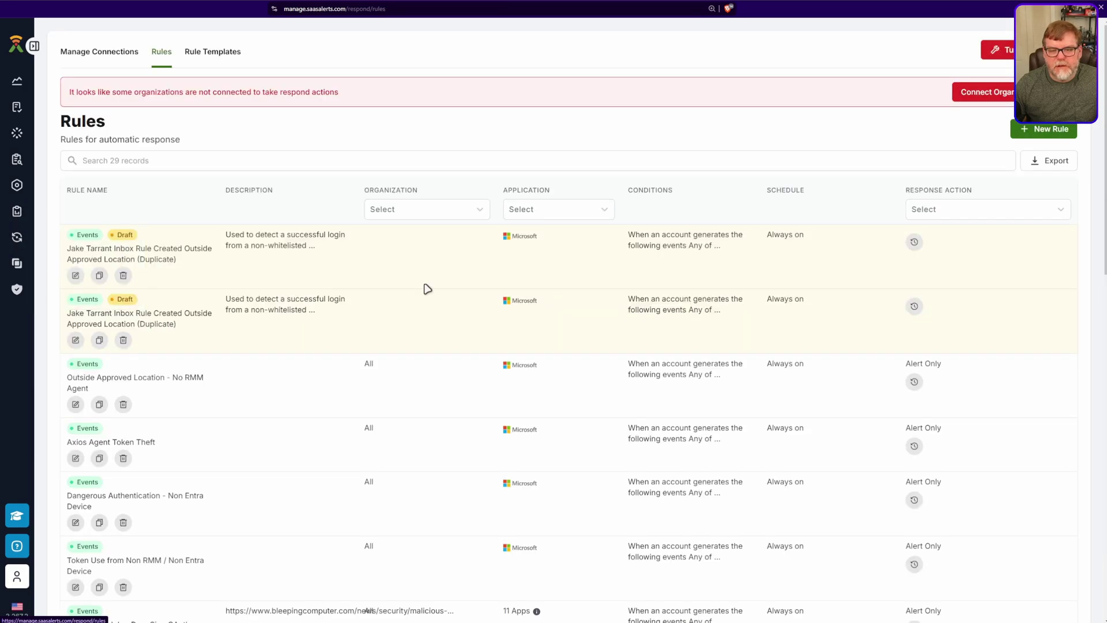
click(74, 405)
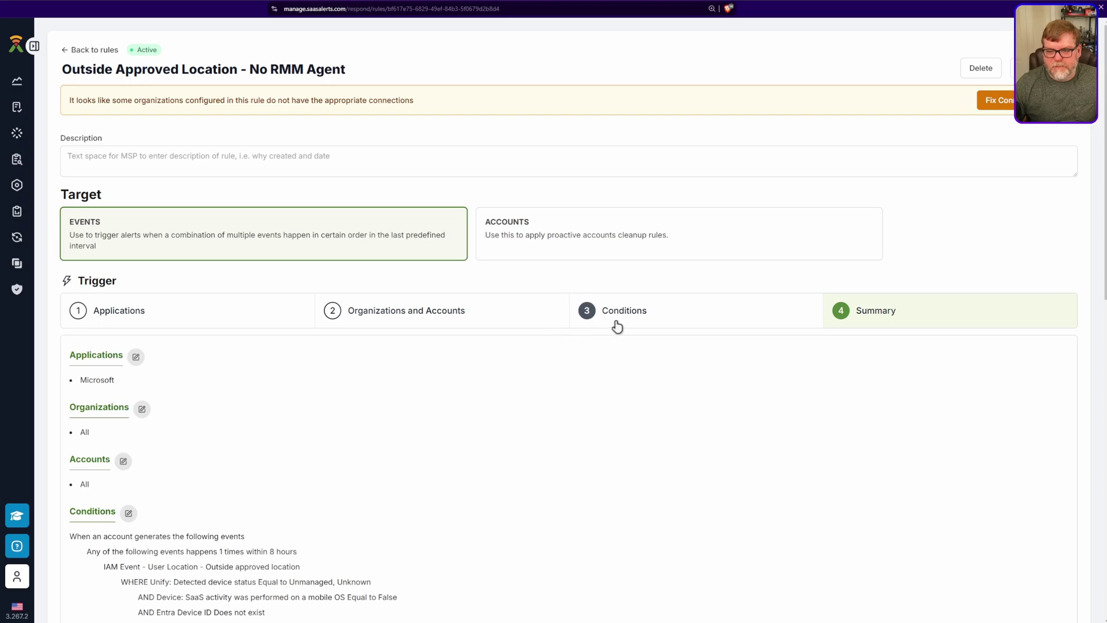
click(617, 324)
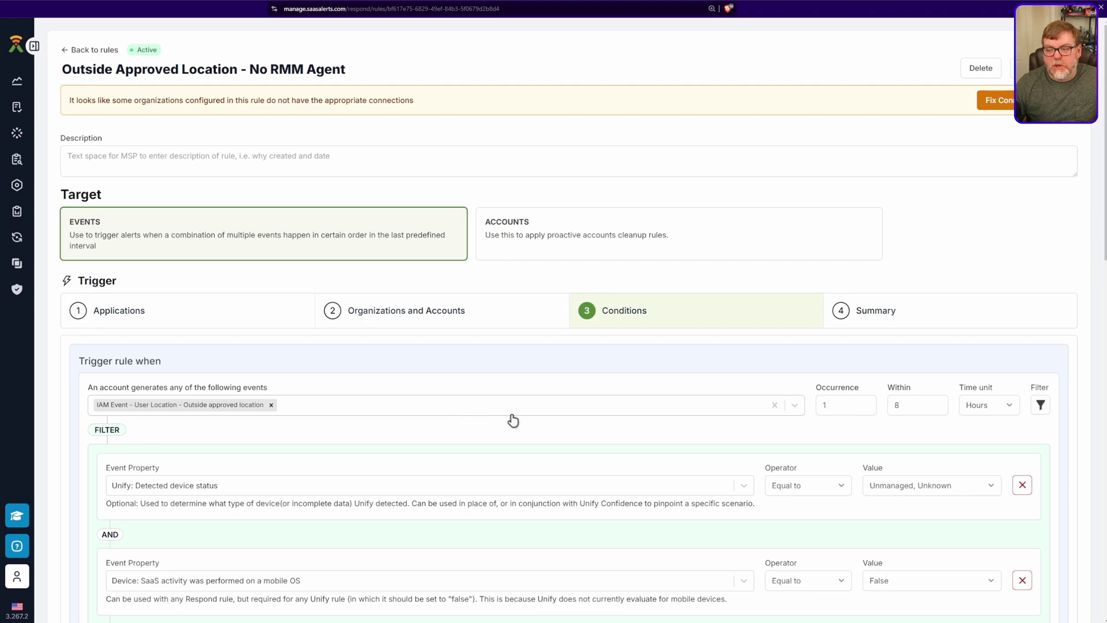
Examine the rule's trigger event and its AND filter conditions, including the values available for "Unify: Detected device status"
scroll(525, 403, down, 2)
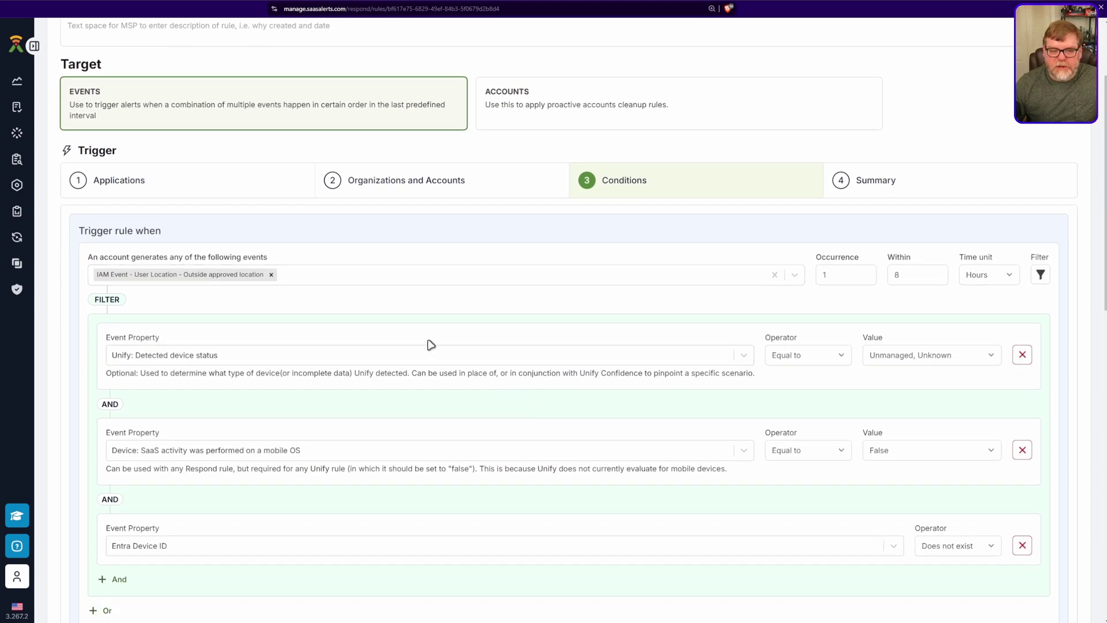
scroll(415, 345, down, 1)
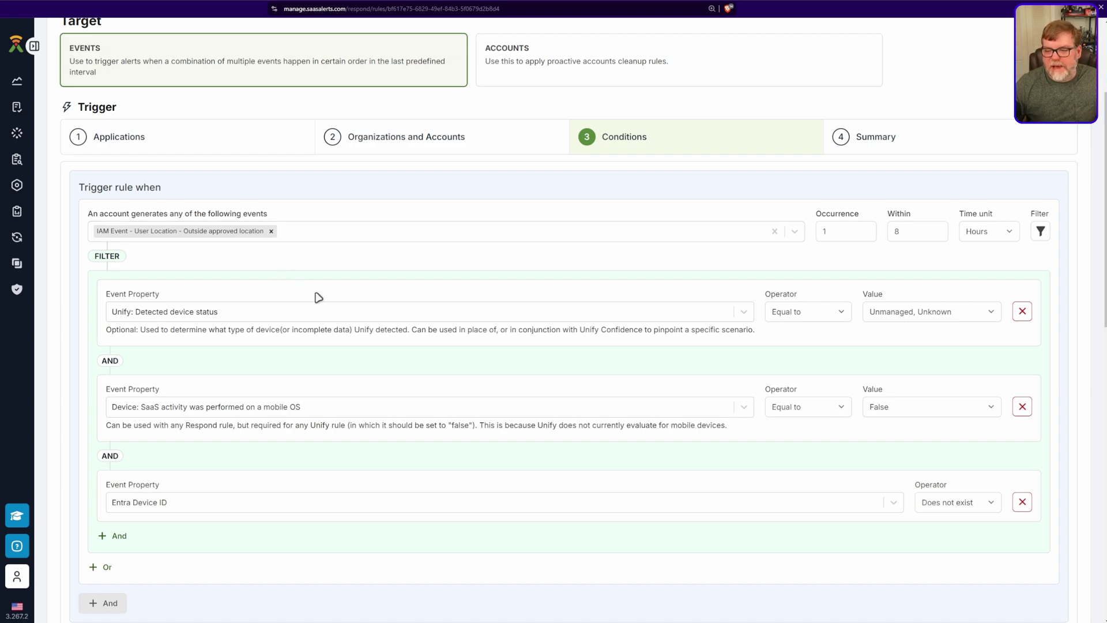
scroll(328, 302, down, 1)
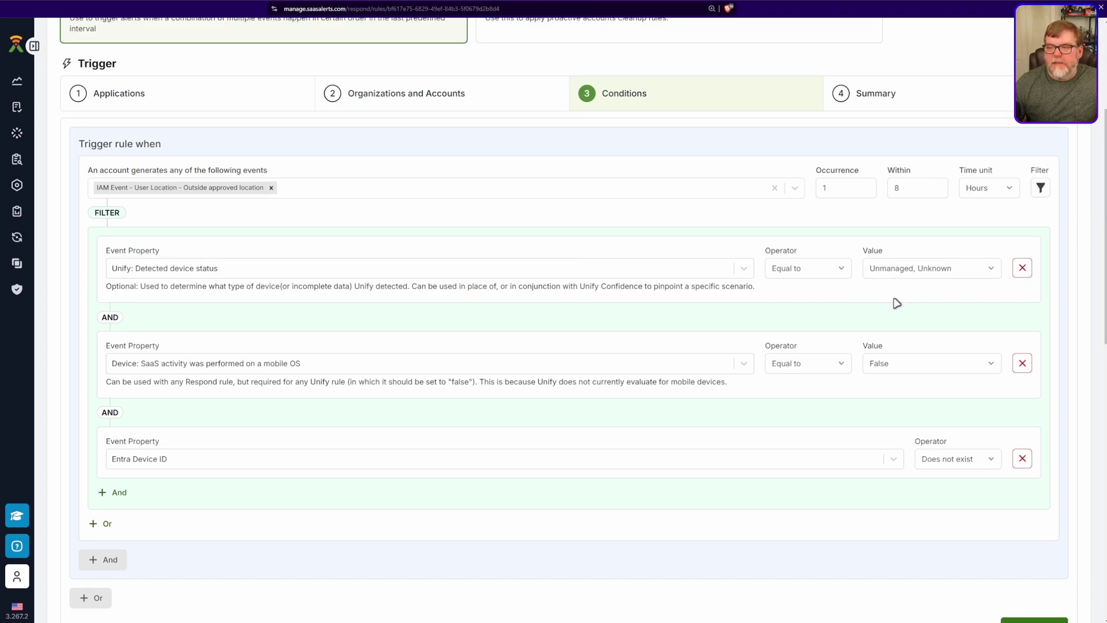
scroll(510, 353, up, 3)
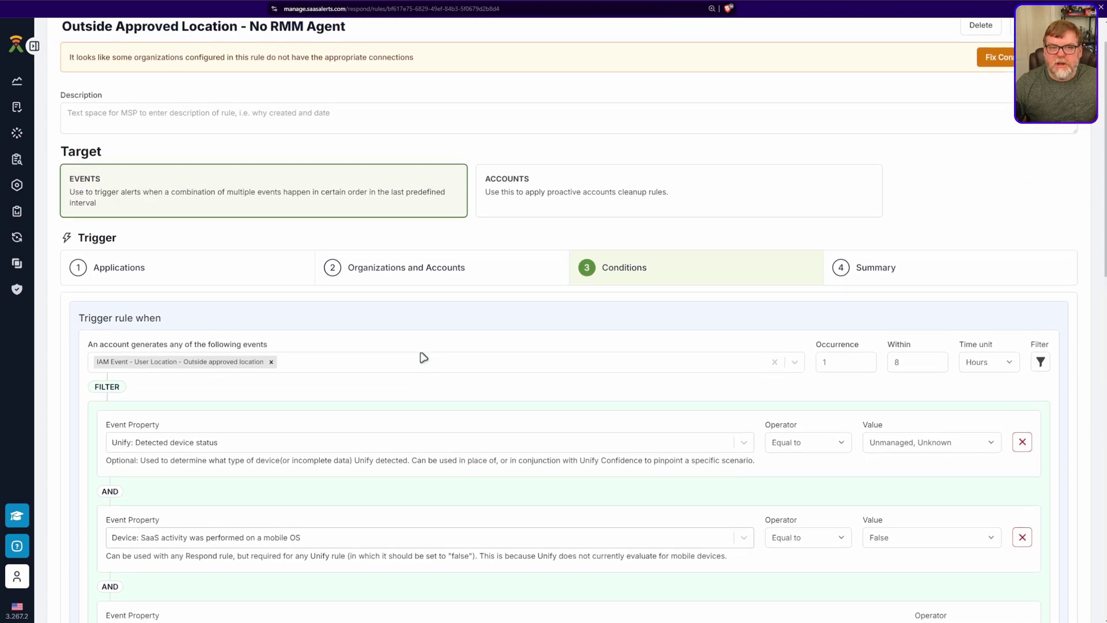
scroll(438, 360, down, 2)
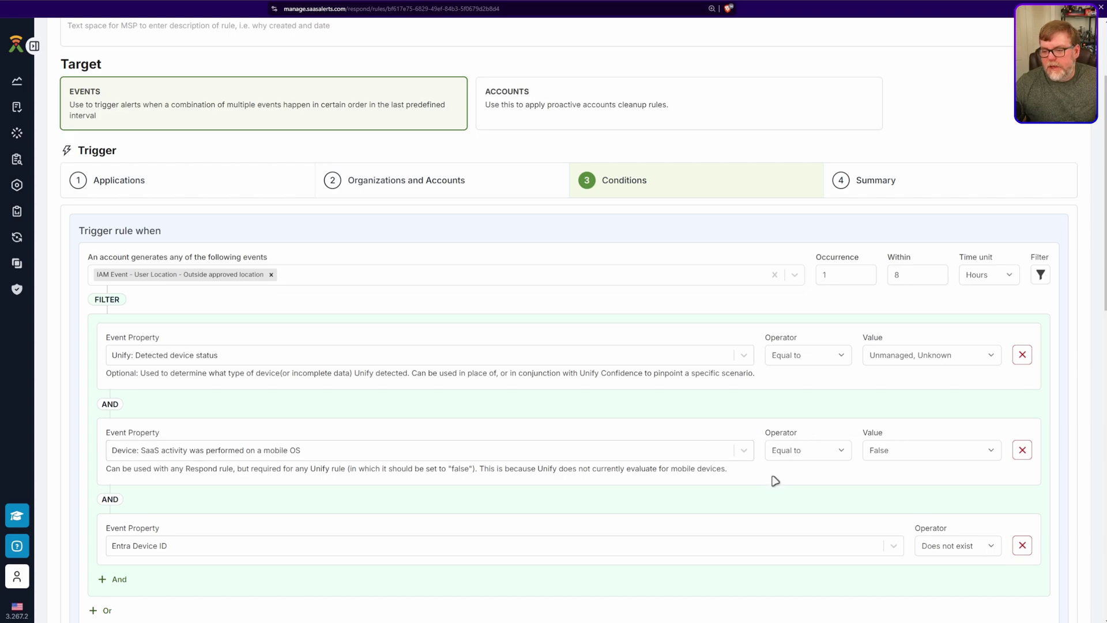
scroll(161, 517, down, 2)
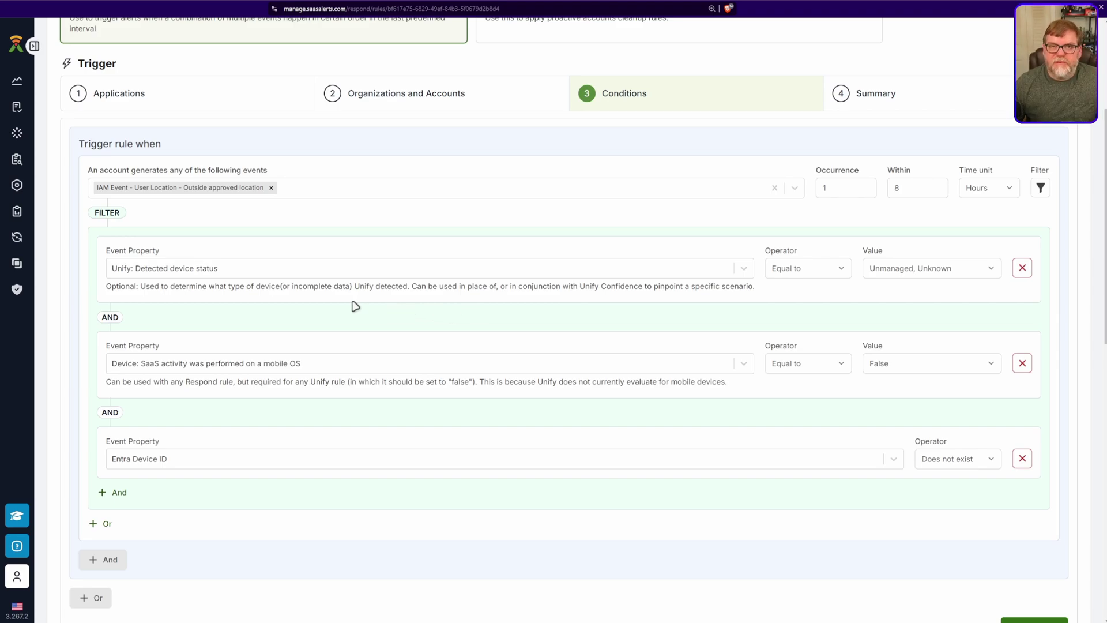
click(904, 273)
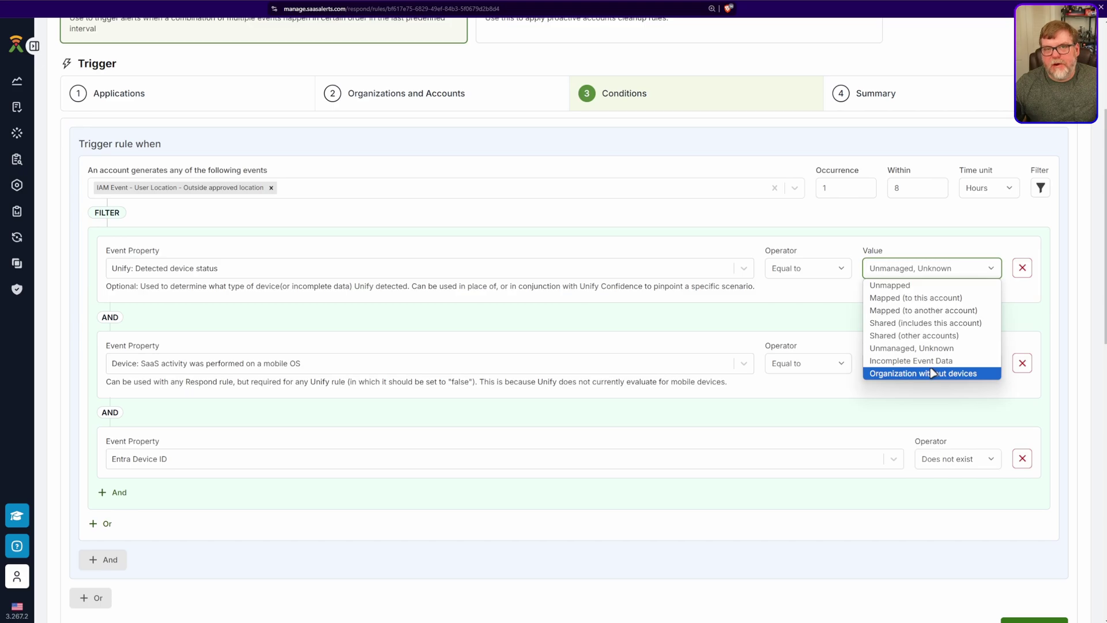
click(767, 310)
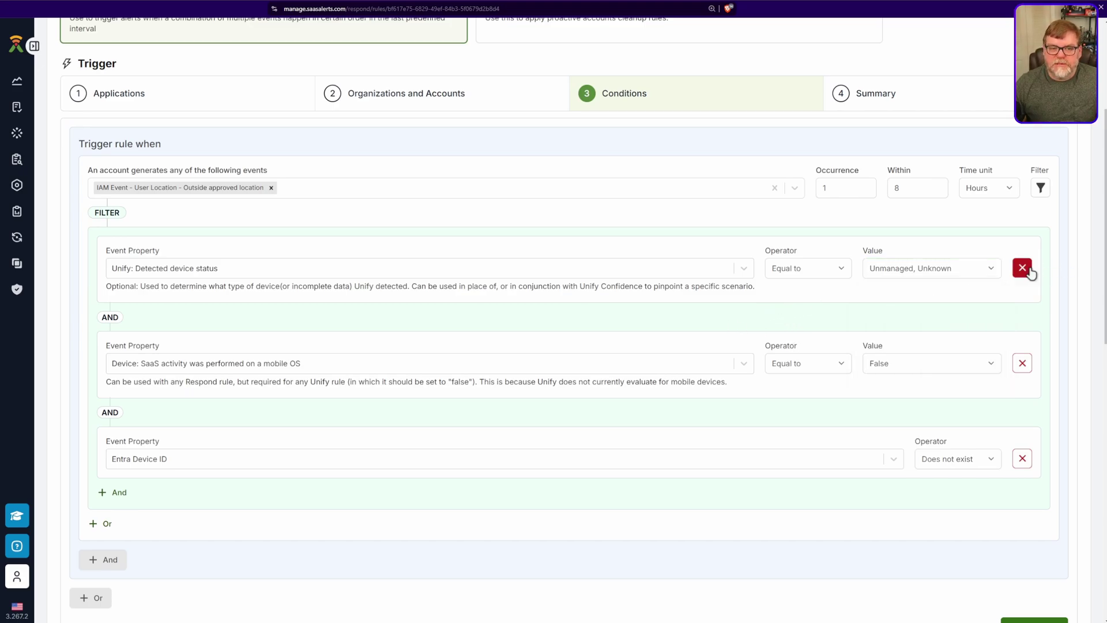
Remove the "Unify: Detected device status" condition from the filter and set the rule's event alert severity to Low
click(1030, 269)
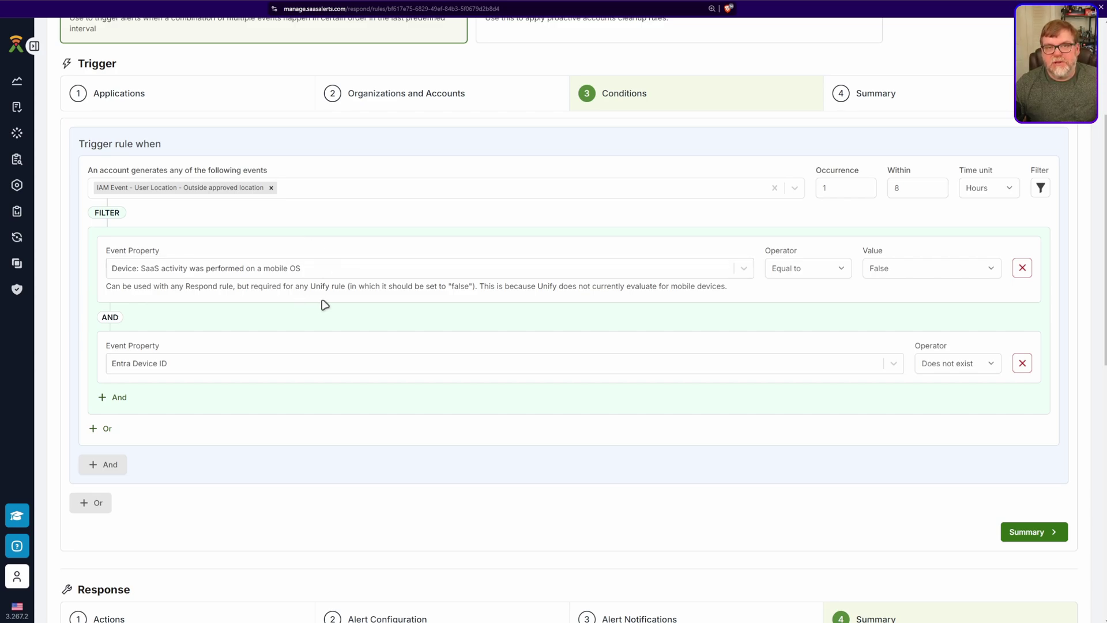
scroll(290, 438, down, 6)
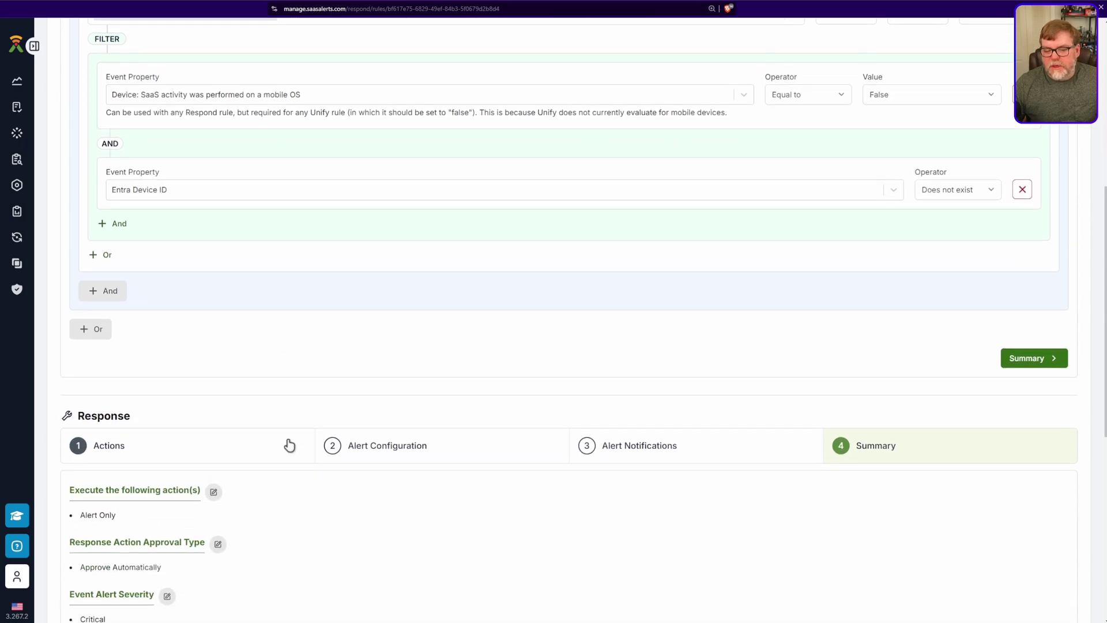
scroll(335, 476, down, 3)
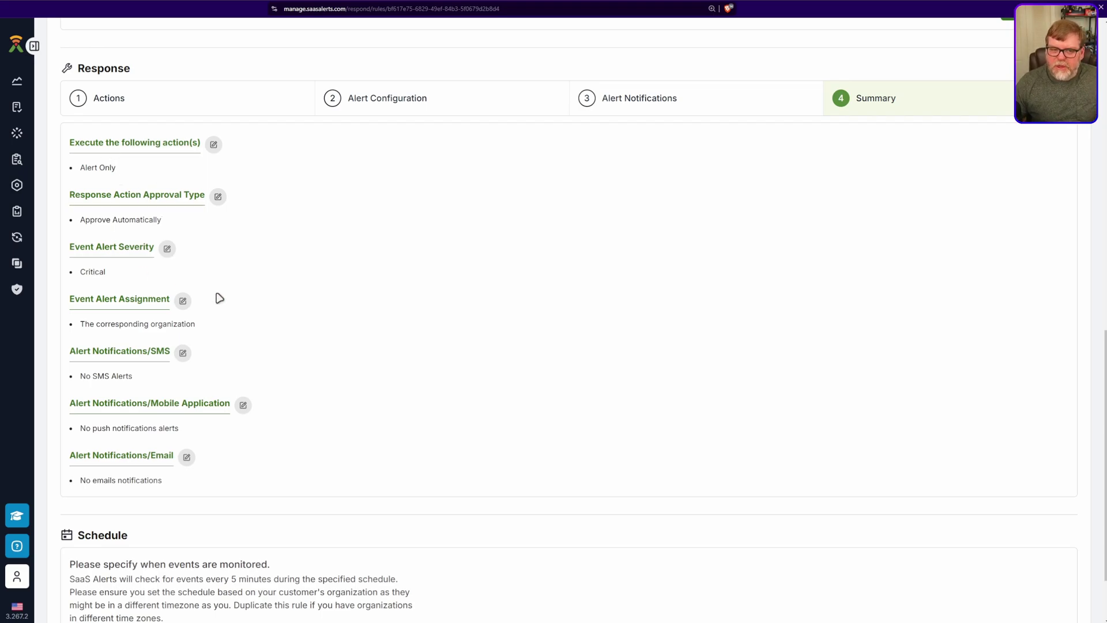
click(129, 249)
click(75, 220)
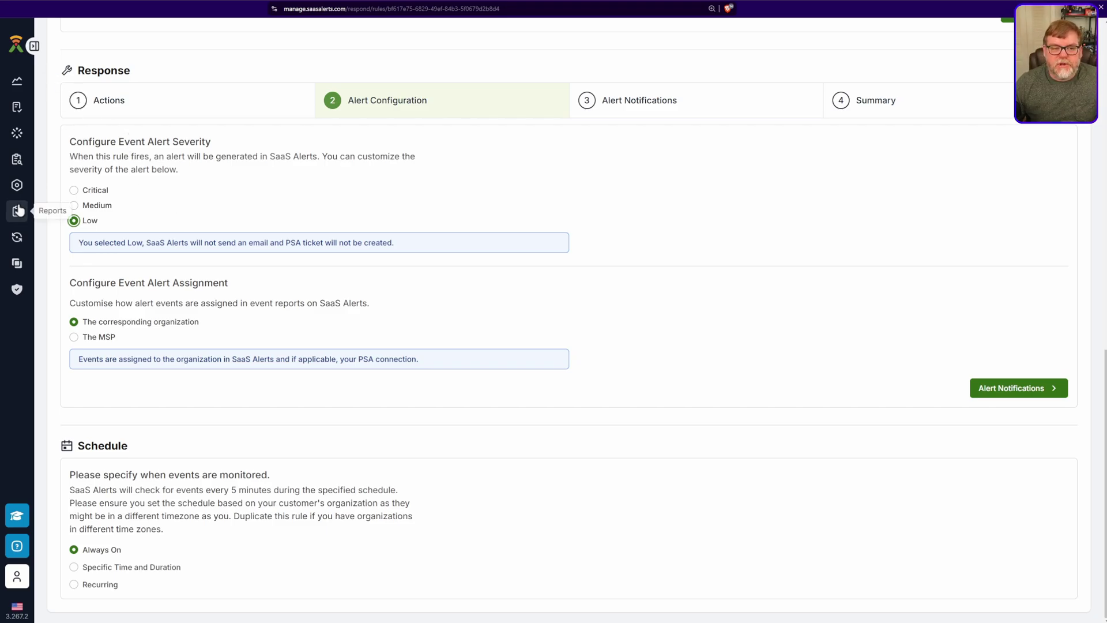
Leave the rule without saving its changes and go back to the Respond rules list
mouse_move(20, 224)
click(72, 277)
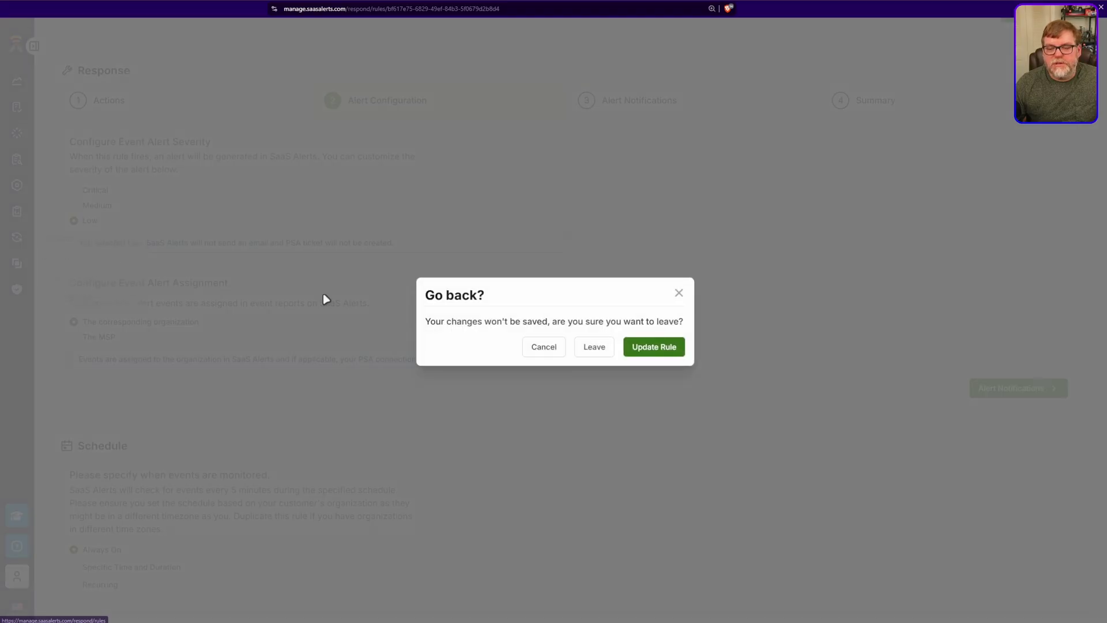
click(591, 348)
Look over the rules list, and open the curated rule templates to browse what can be duplicated
scroll(576, 341, down, 2)
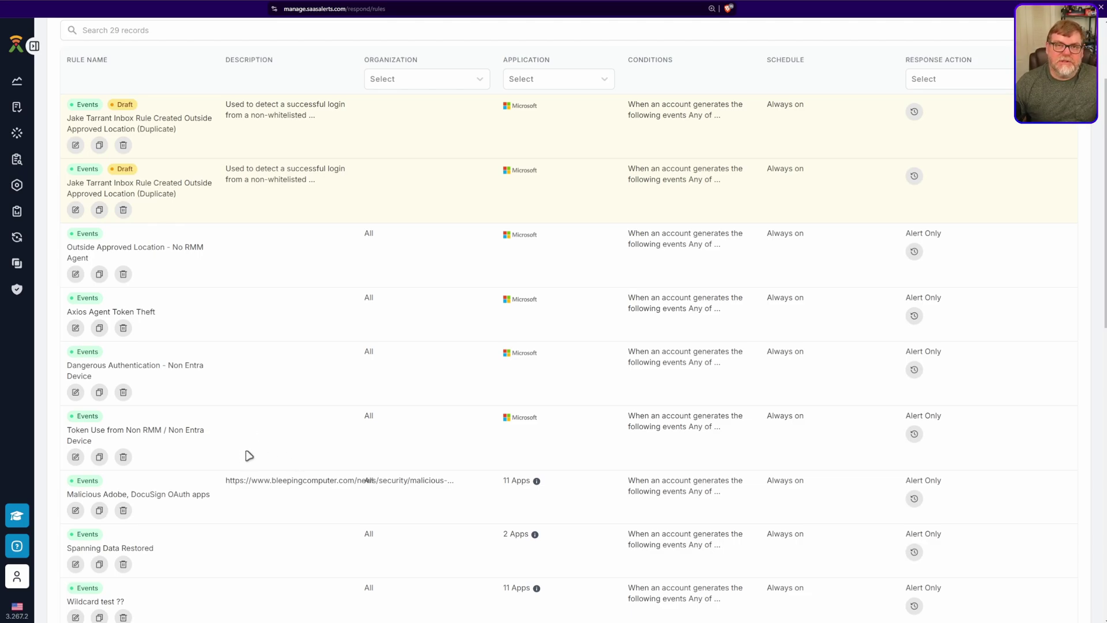
scroll(272, 455, down, 3)
scroll(294, 420, up, 2)
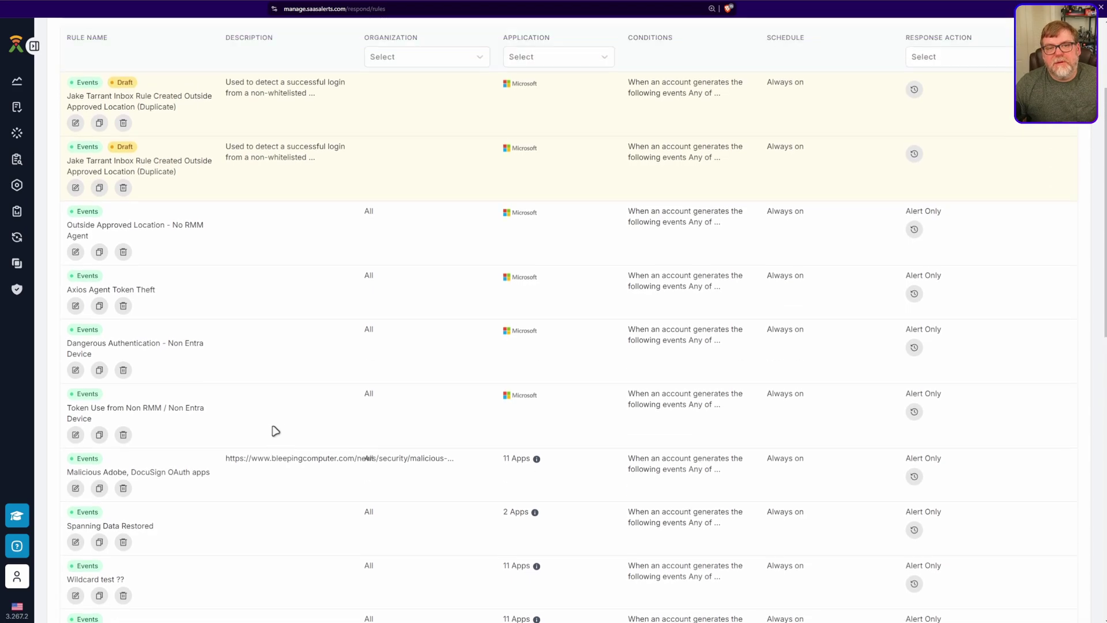
scroll(197, 40, up, 3)
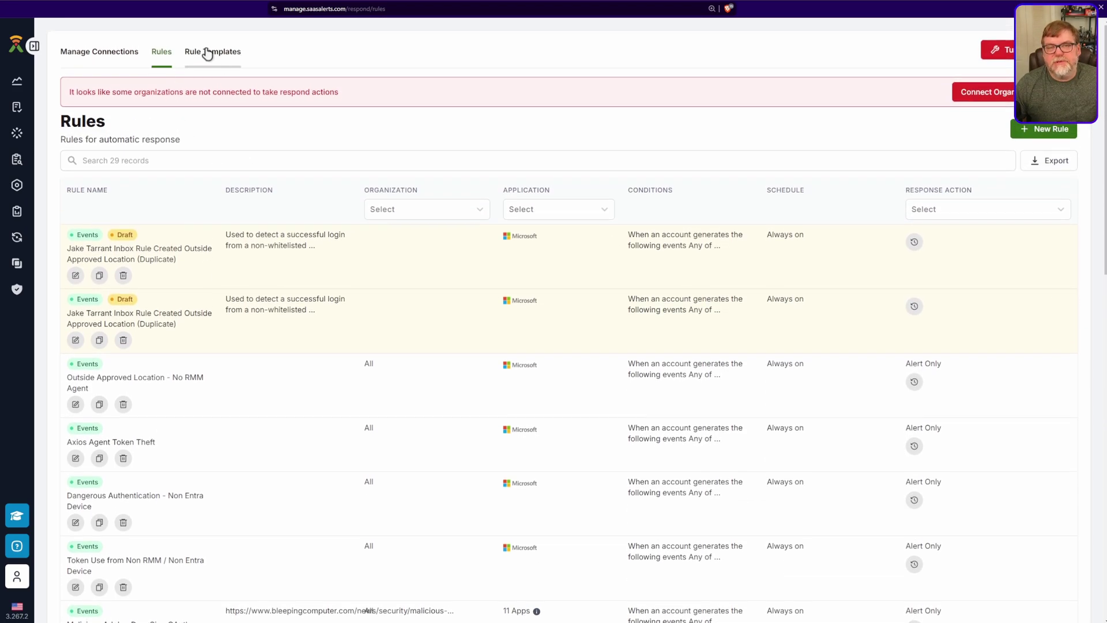
click(208, 52)
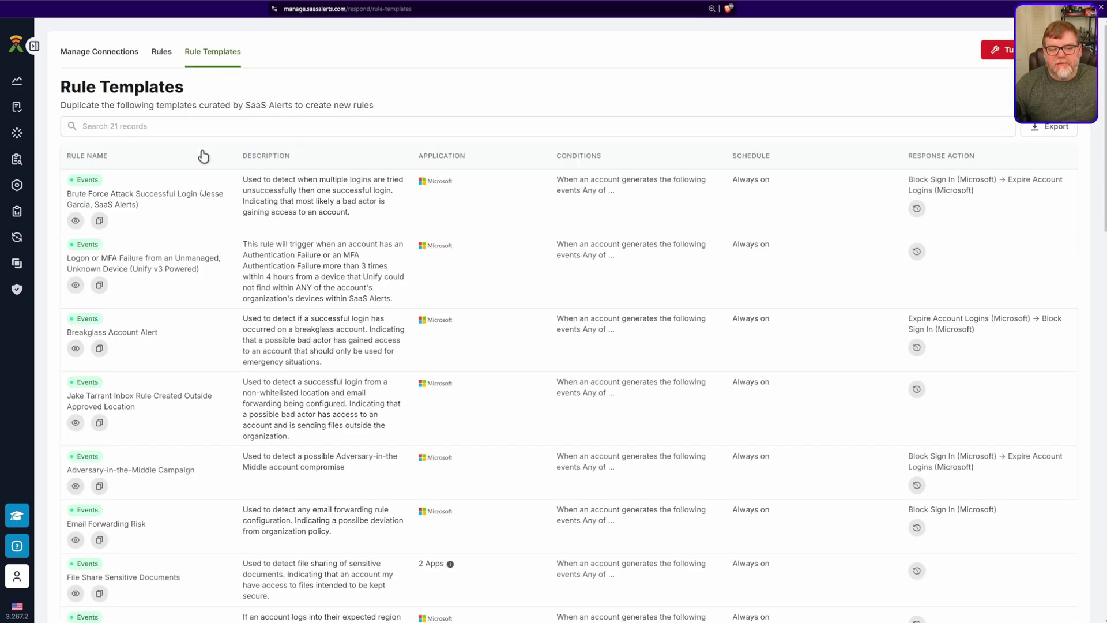
scroll(190, 367, down, 2)
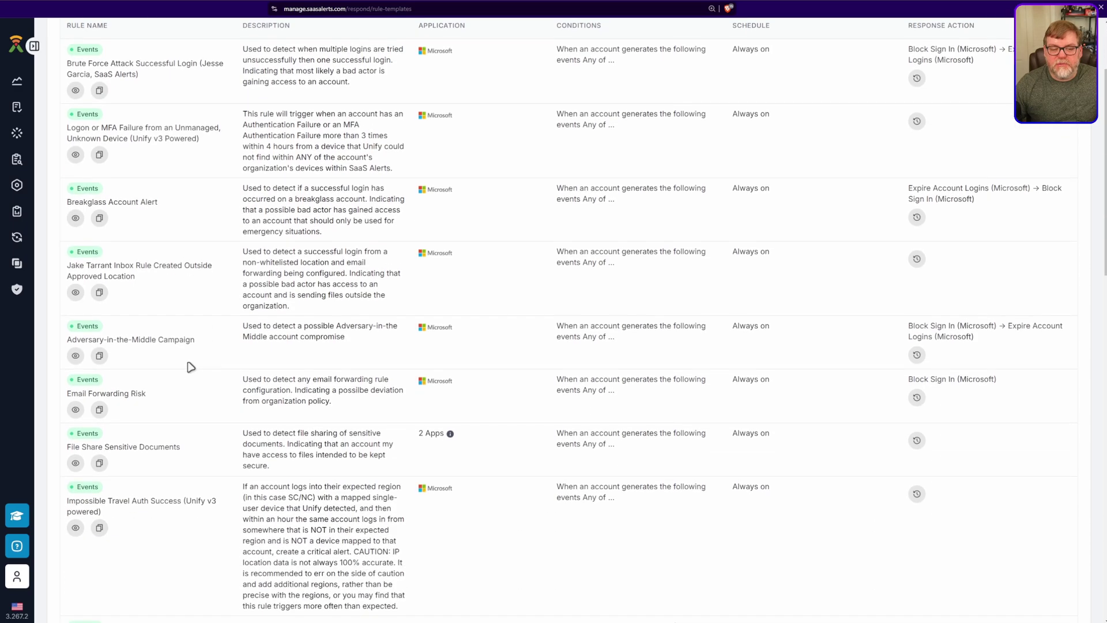
scroll(203, 449, up, 2)
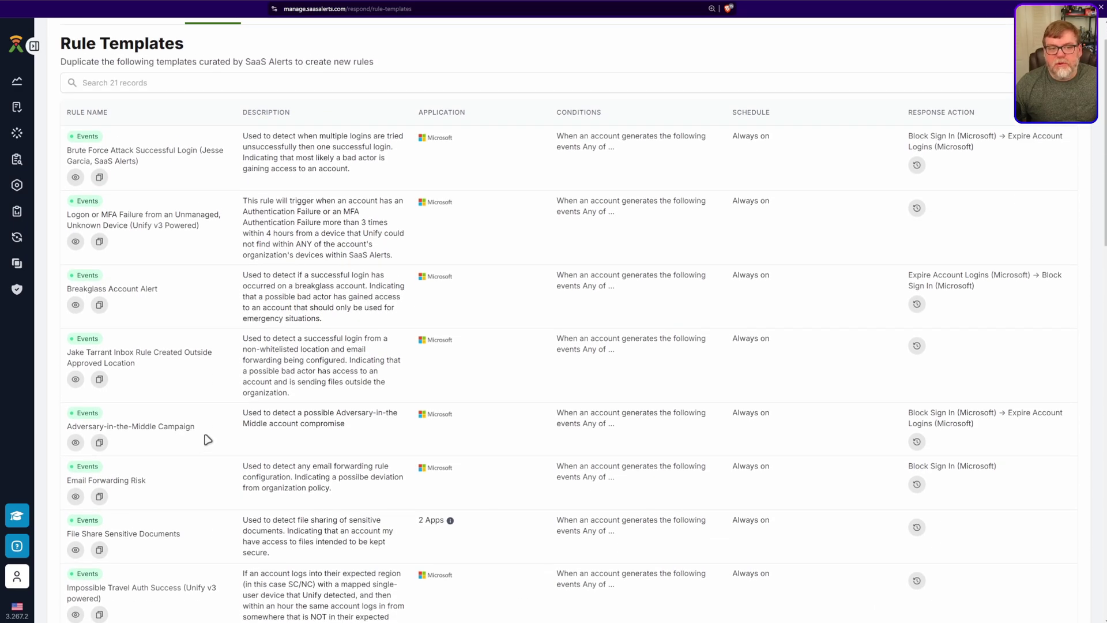